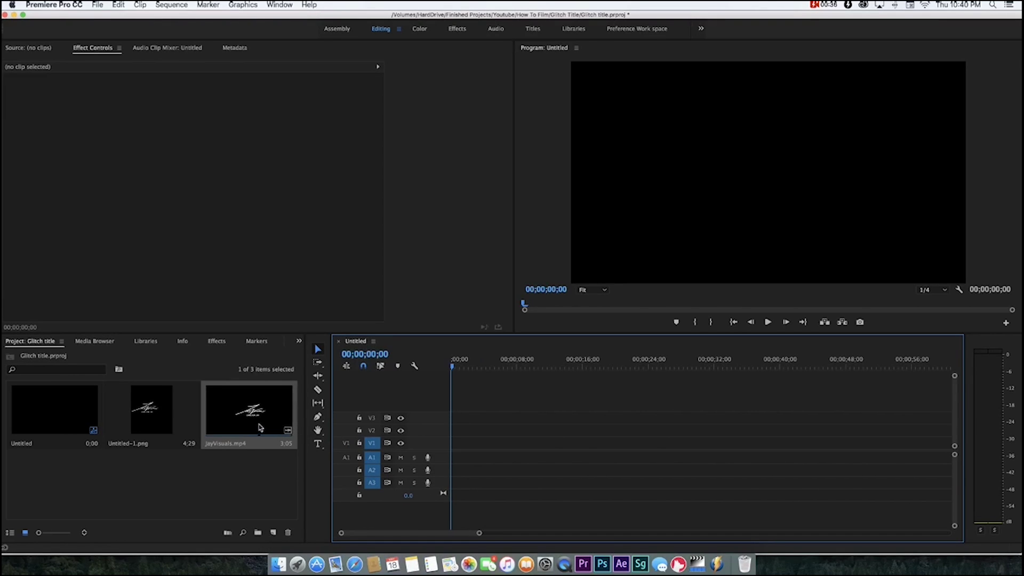
Preview JayVisuals.mp4 in the sequence without its audio, and remove the clip from the timeline again
{"action": "left_click_drag", "start_coordinate": [260, 427], "coordinate": [457, 461]}
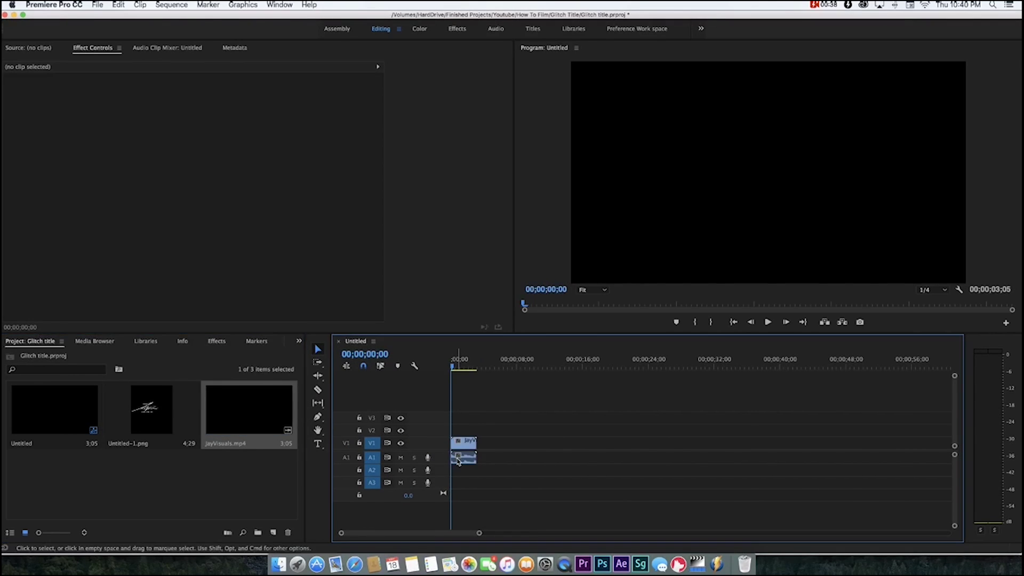
{"action": "left_click", "coordinate": [458, 461], "text": "alt"}
{"action": "key", "text": "Delete"}
{"action": "key", "text": "space"}
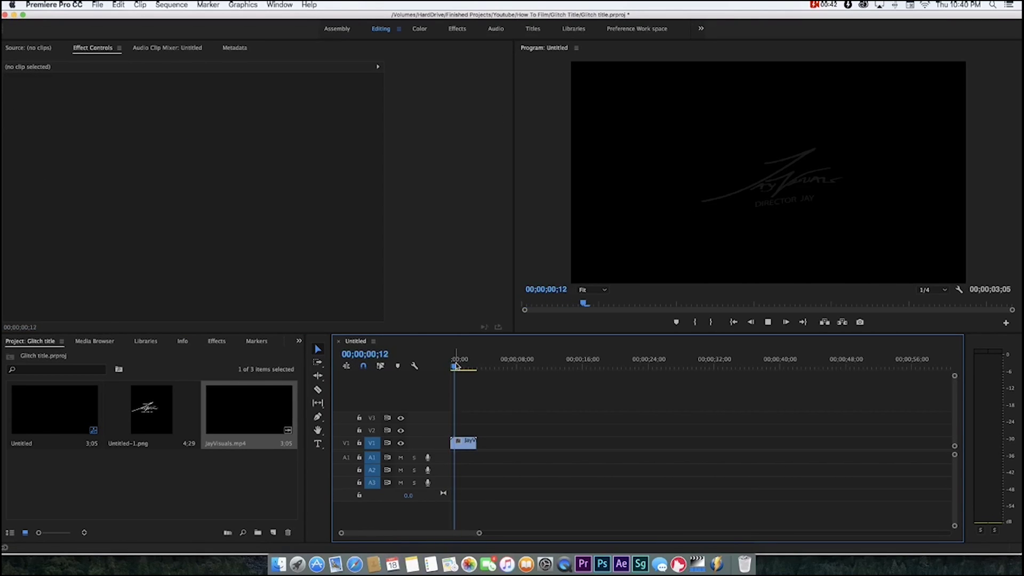
{"action": "key", "text": "space"}
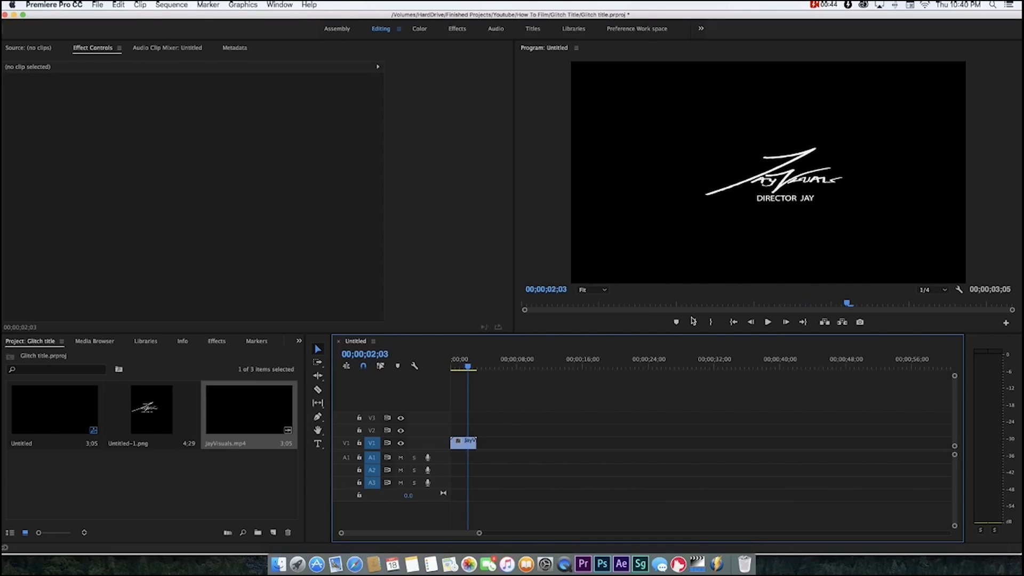
{"action": "left_click", "coordinate": [459, 435]}
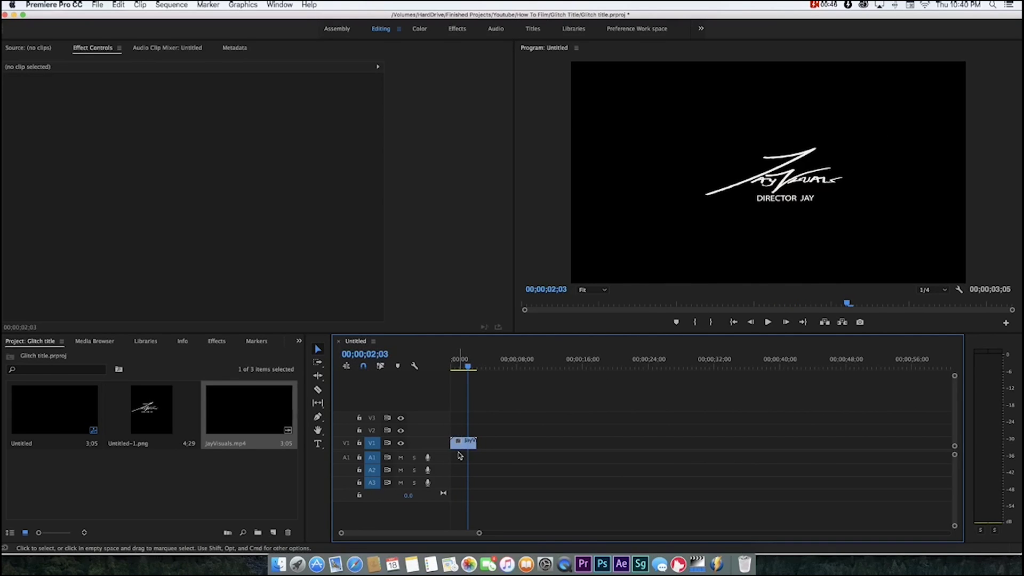
{"action": "key", "text": "Delete"}
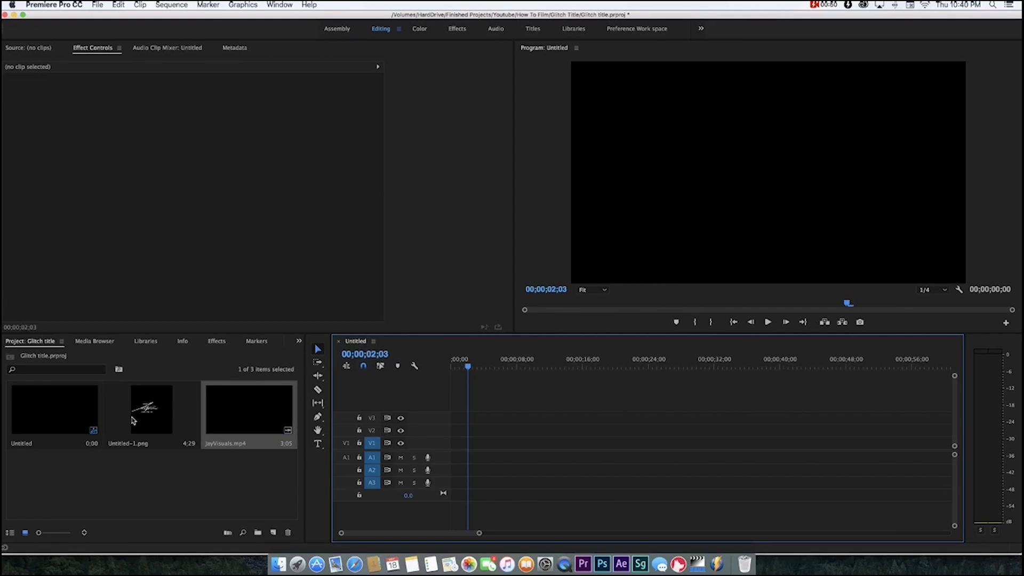
Place Untitled-1.png at the start of track V1, with scale 190 and position 2273, 1224
{"action": "left_click_drag", "start_coordinate": [132, 421], "coordinate": [468, 446]}
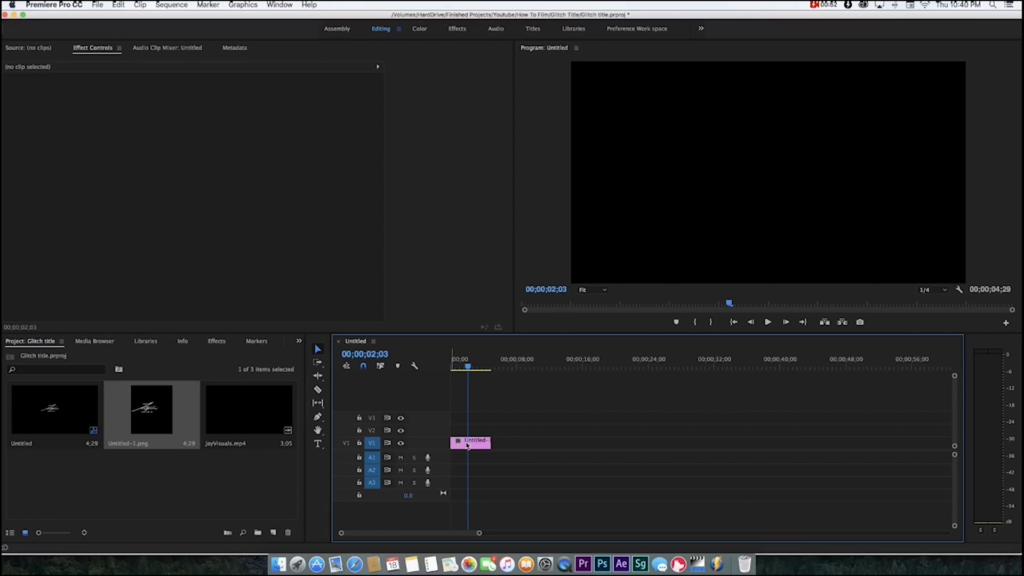
{"action": "left_click", "coordinate": [468, 446]}
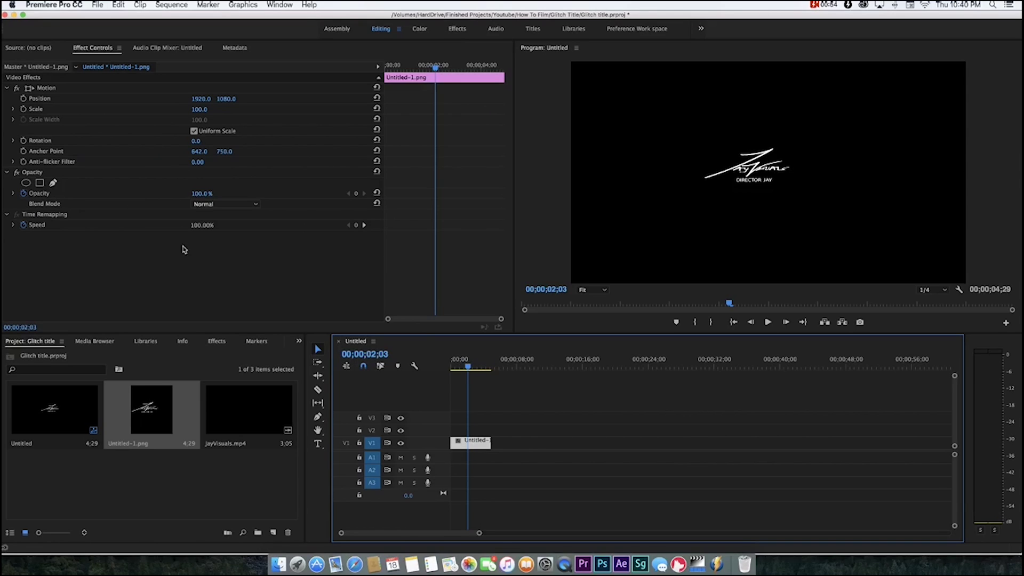
{"action": "left_click", "coordinate": [204, 109]}
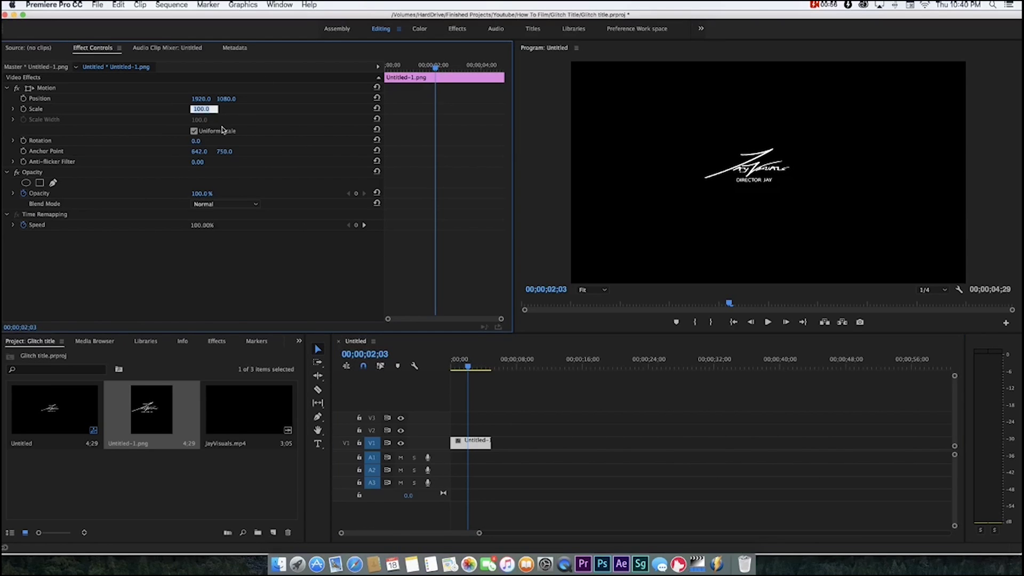
{"action": "type", "text": "190"}
{"action": "key", "text": "Return"}
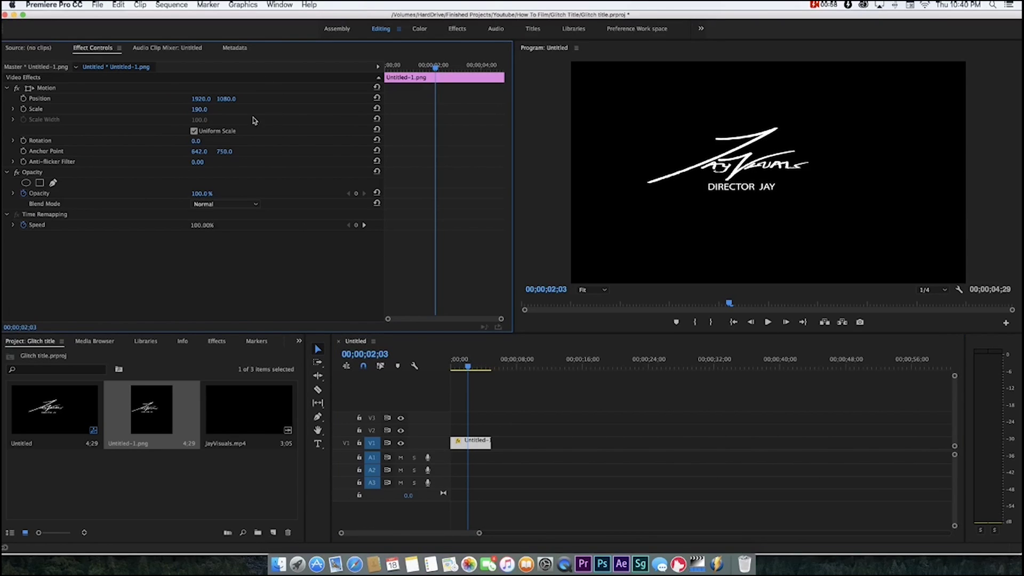
{"action": "mouse_move", "coordinate": [206, 99]}
{"action": "left_mouse_down"}
{"action": "mouse_move", "coordinate": [357, 99]}
{"action": "mouse_move", "coordinate": [189, 100]}
{"action": "mouse_move", "coordinate": [224, 100]}
{"action": "left_mouse_up"}
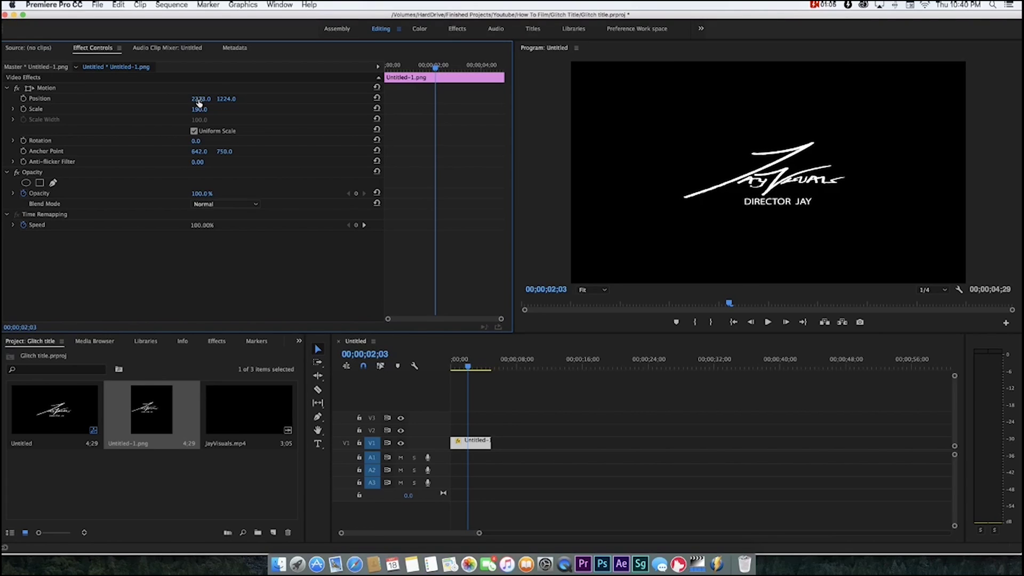
Turn off opacity keyframing on the logo clip and apply the Lens Distortion video effect to it
{"action": "left_click", "coordinate": [26, 193]}
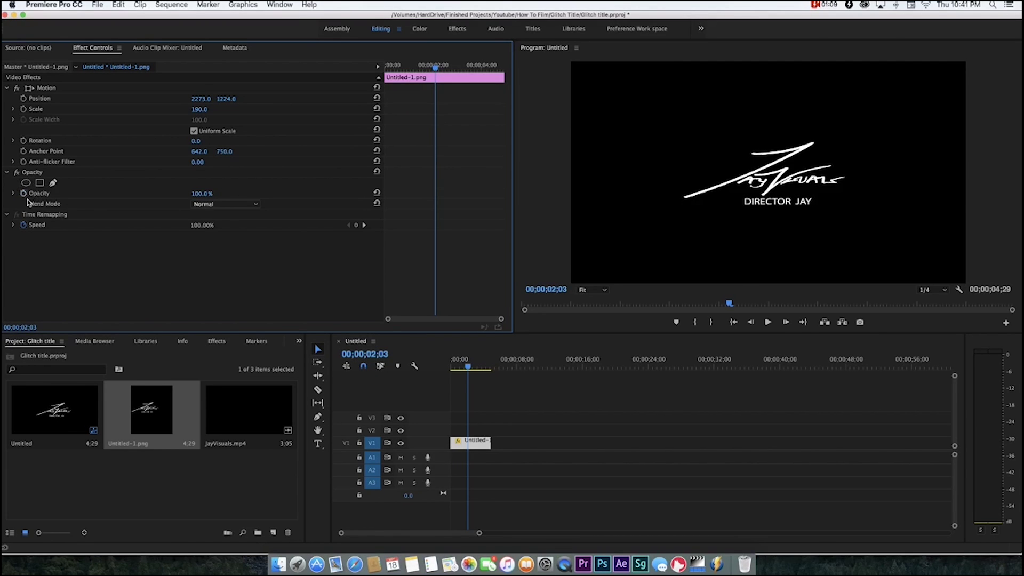
{"action": "left_click", "coordinate": [217, 342]}
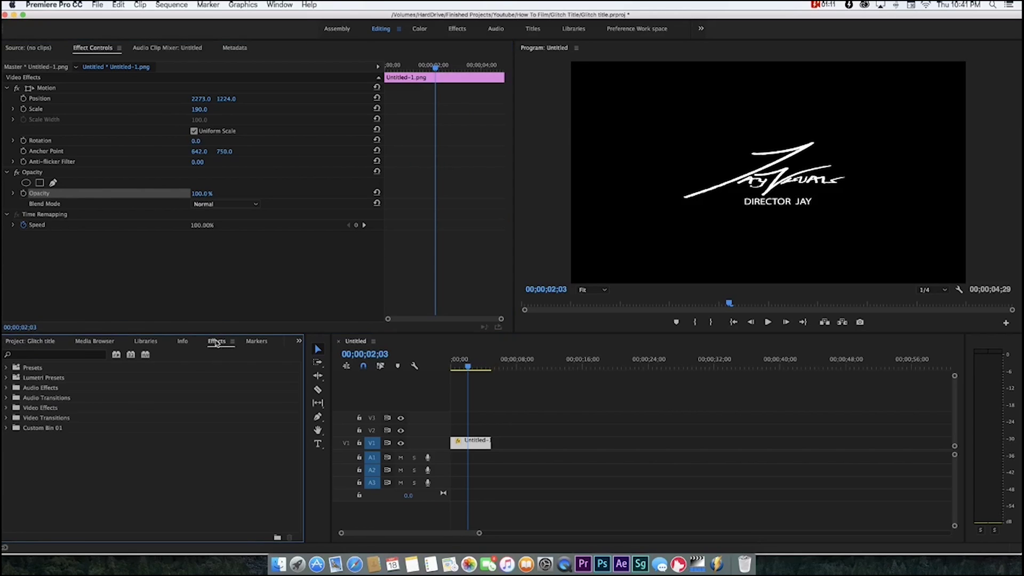
{"action": "left_click", "coordinate": [6, 408]}
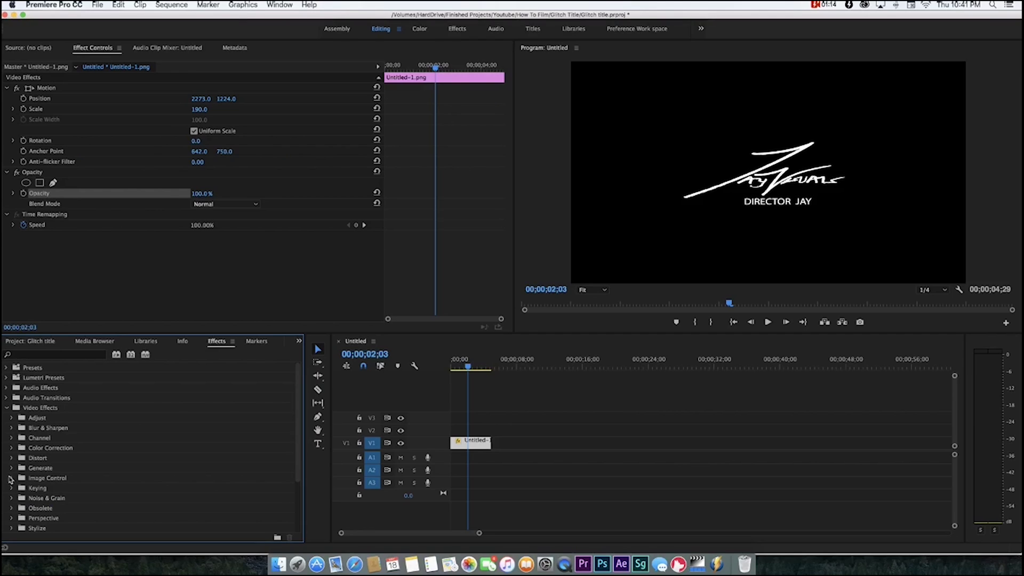
{"action": "left_click", "coordinate": [11, 459]}
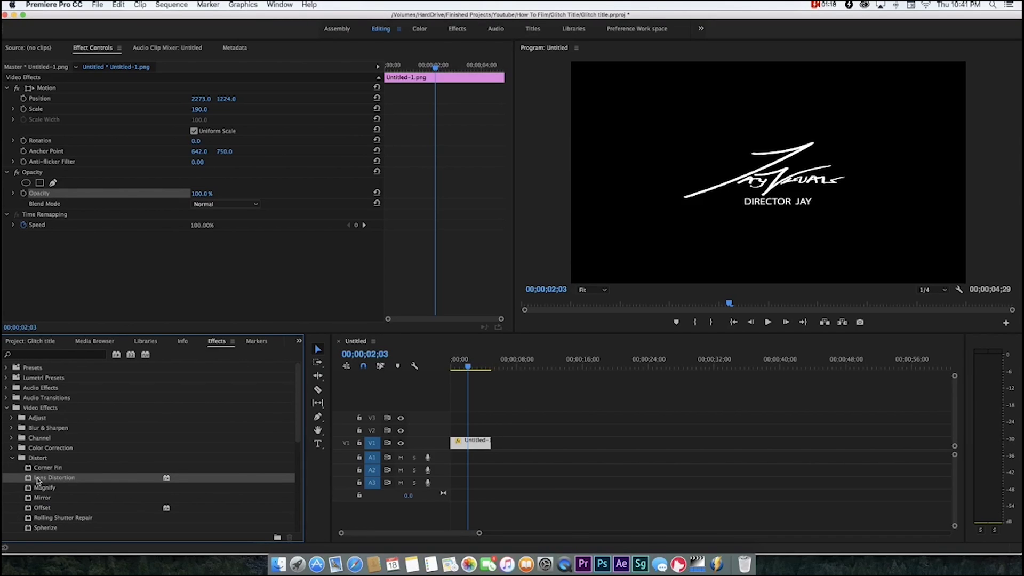
{"action": "left_click_drag", "start_coordinate": [37, 480], "coordinate": [472, 447]}
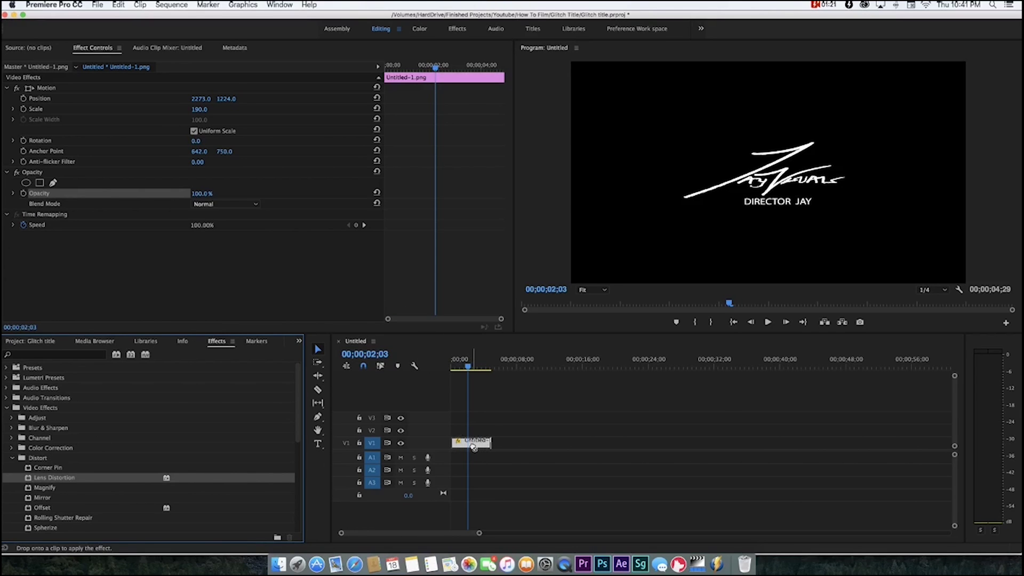
{"action": "left_click", "coordinate": [457, 221]}
{"action": "scroll", "coordinate": [234, 314], "scroll_direction": "down", "scroll_amount": 1}
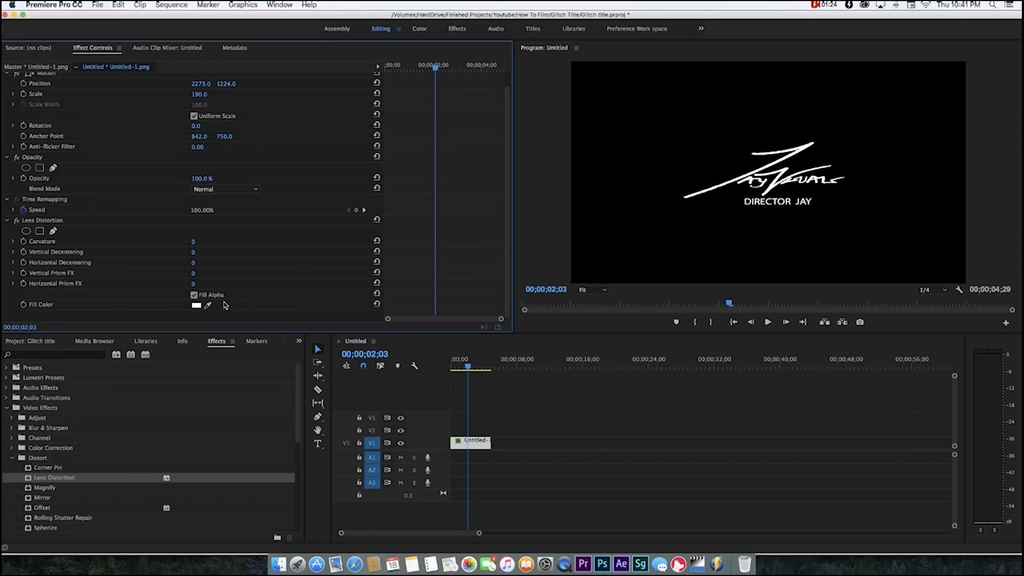
Disable Fill Alpha in Lens Distortion, testing it with Horizontal Decentering at 100 before resetting that value to 0
{"action": "left_click", "coordinate": [193, 295]}
{"action": "left_click_drag", "start_coordinate": [193, 262], "coordinate": [247, 262]}
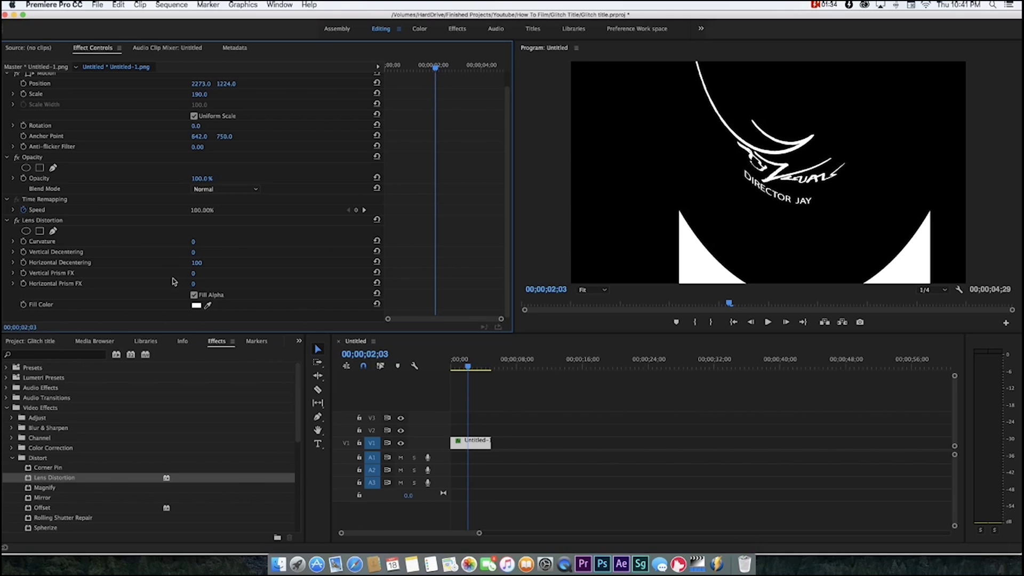
{"action": "left_click", "coordinate": [193, 297]}
{"action": "left_click", "coordinate": [194, 295]}
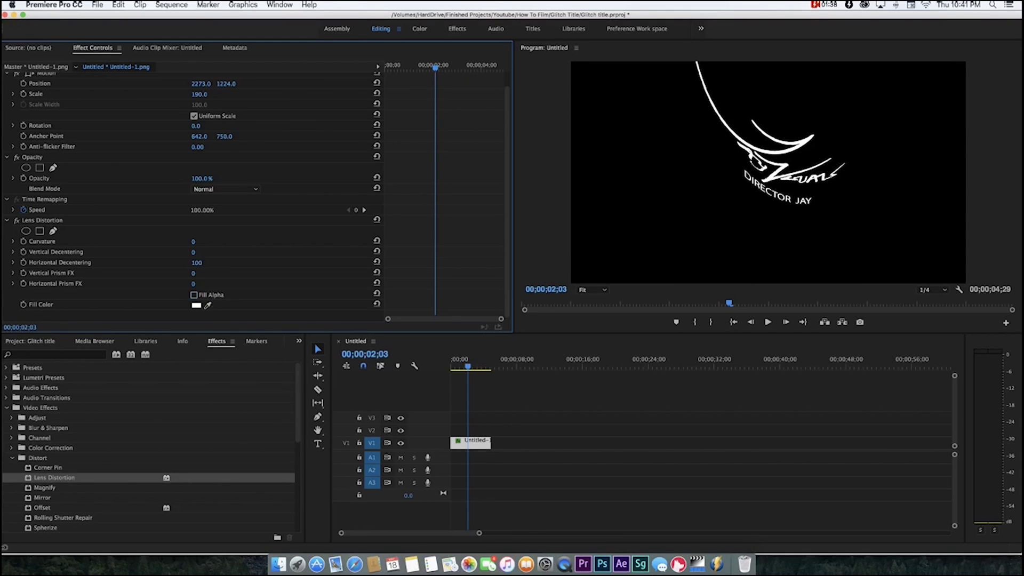
{"action": "left_click", "coordinate": [199, 263]}
{"action": "key", "text": "Return"}
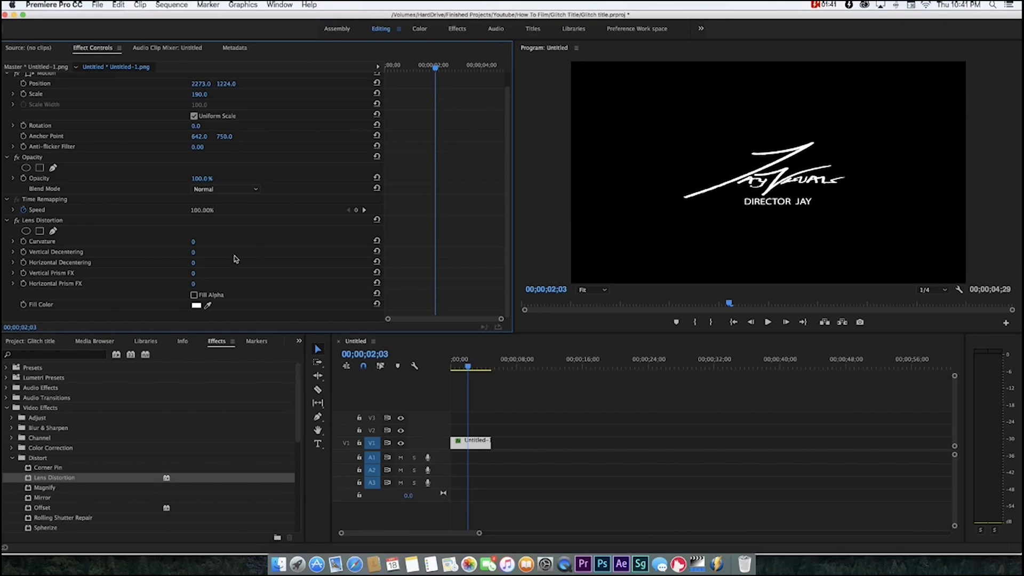
Razor the logo clip from its start into uneven slices of one to three frames, up to 00;00;00;09
{"action": "left_click", "coordinate": [453, 367]}
{"action": "left_click_drag", "start_coordinate": [479, 533], "coordinate": [442, 534]}
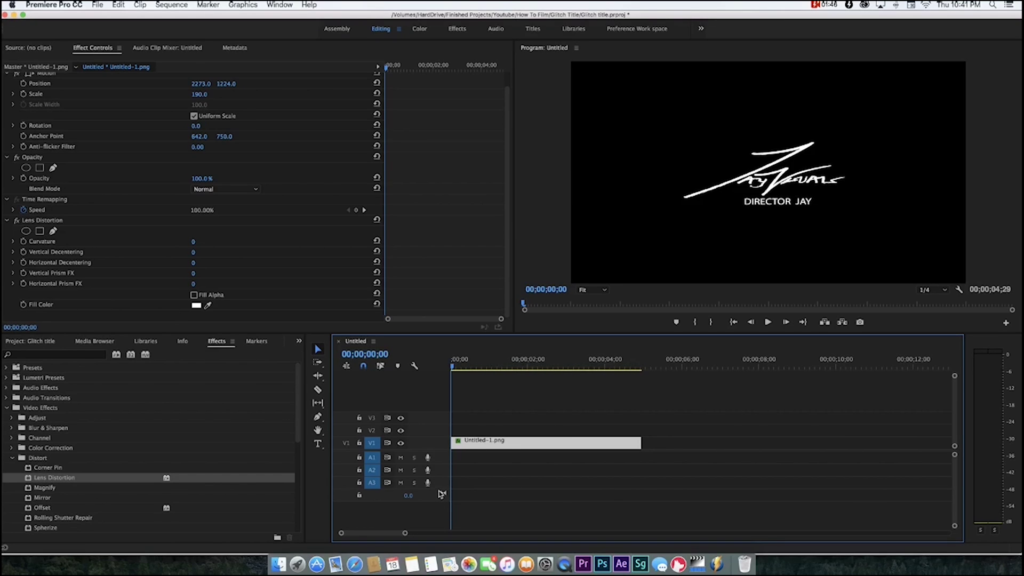
{"action": "key", "text": "c"}
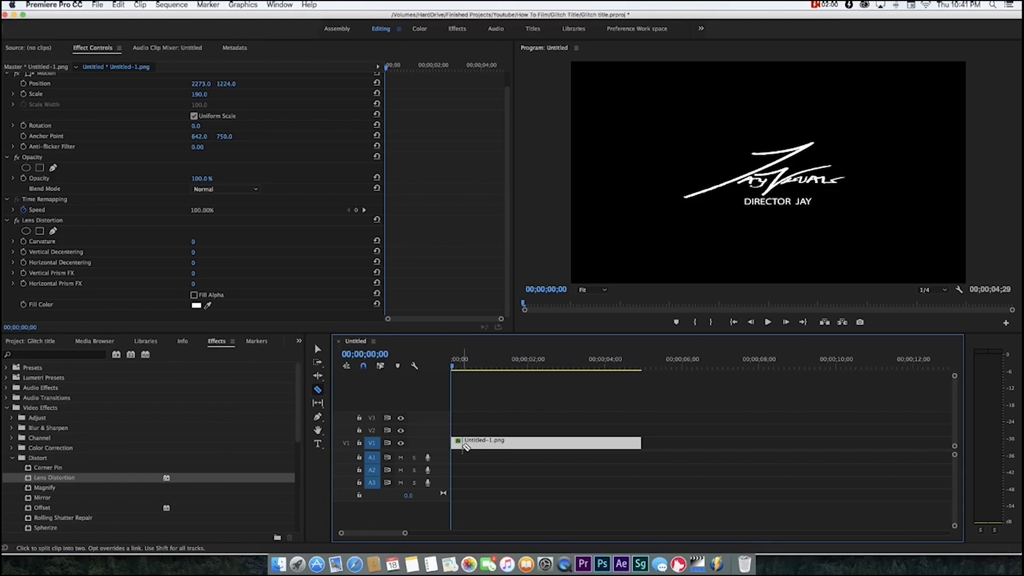
{"action": "key", "text": "Right"}
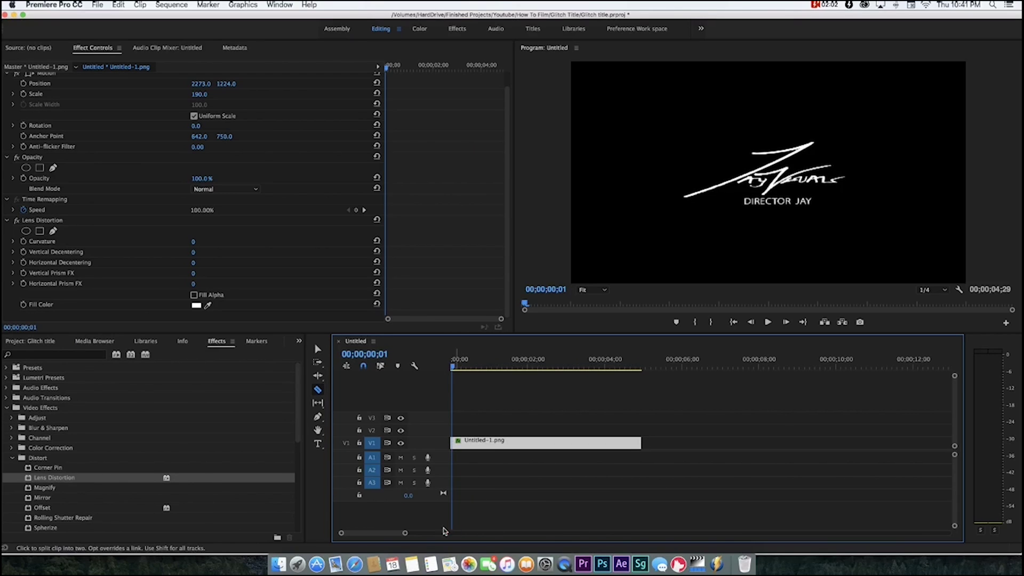
{"action": "left_click_drag", "start_coordinate": [405, 532], "coordinate": [383, 536]}
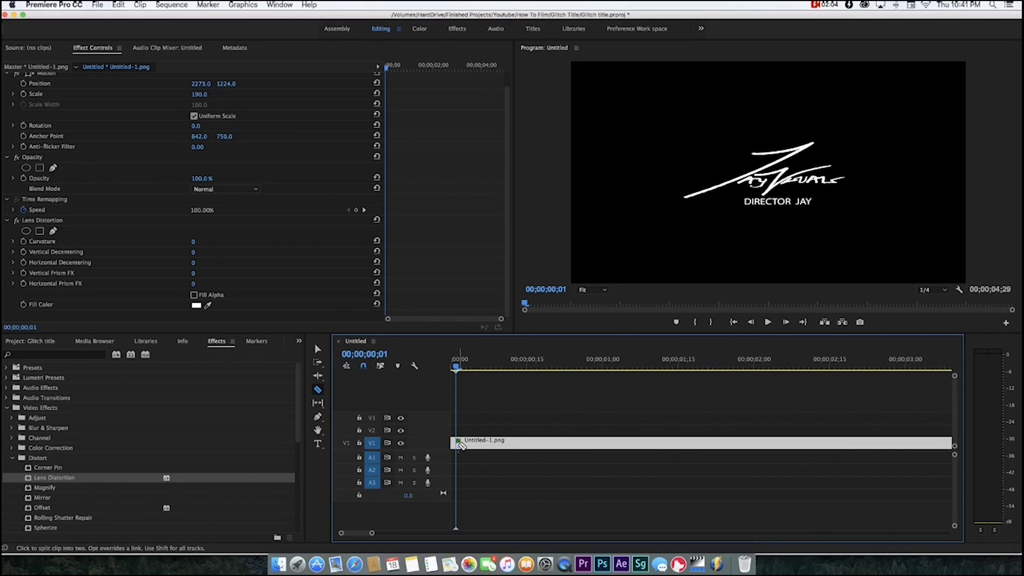
{"action": "left_click", "coordinate": [472, 446]}
{"action": "key", "text": "Right"}
{"action": "key", "text": "Right"}
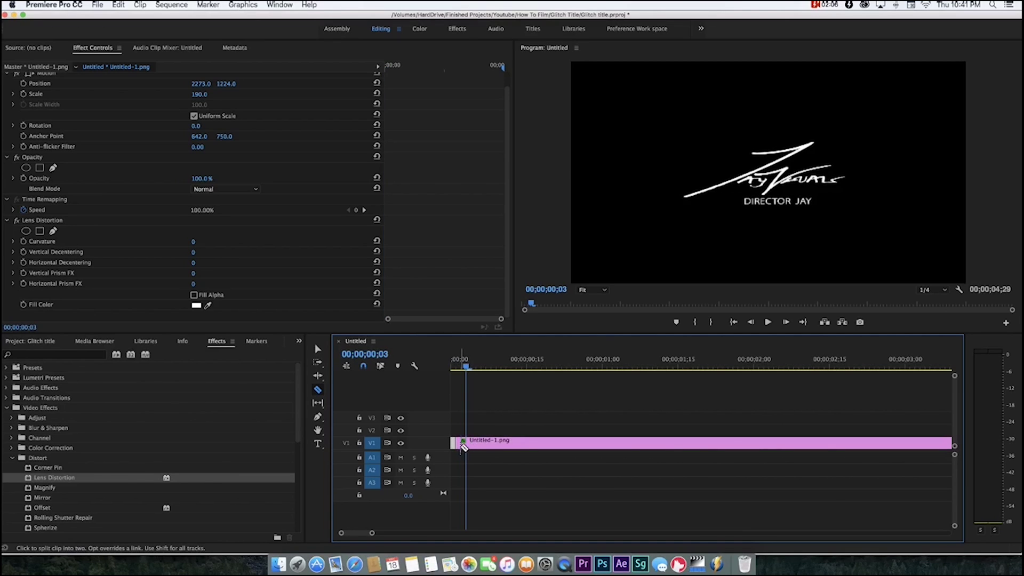
{"action": "left_click", "coordinate": [469, 443]}
{"action": "key", "text": "Right"}
{"action": "left_click", "coordinate": [471, 444]}
{"action": "key", "text": "Right"}
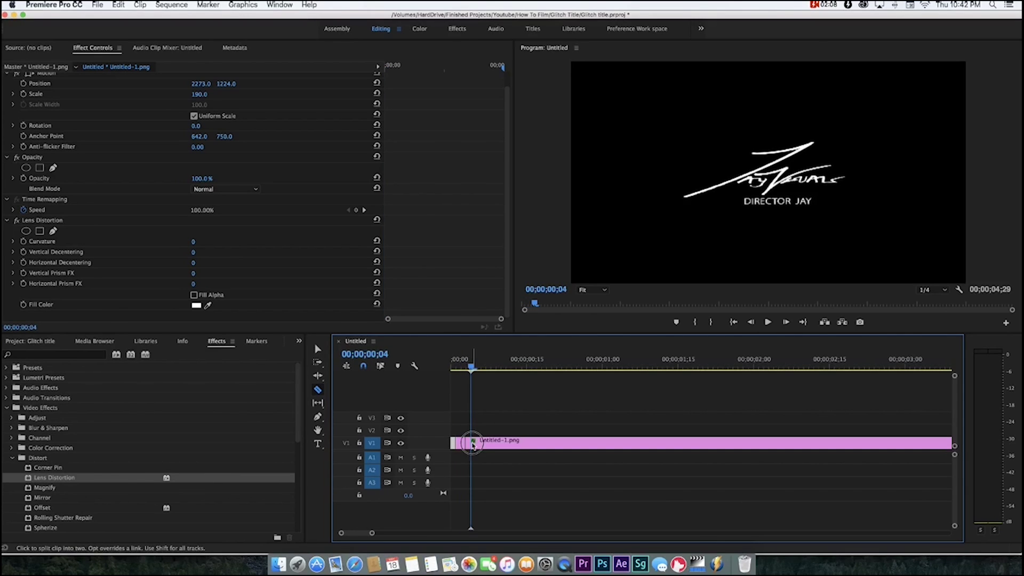
{"action": "left_click", "coordinate": [476, 443]}
{"action": "key", "text": "Right"}
{"action": "left_click", "coordinate": [491, 447]}
{"action": "key", "text": "Right"}
{"action": "left_click", "coordinate": [493, 446]}
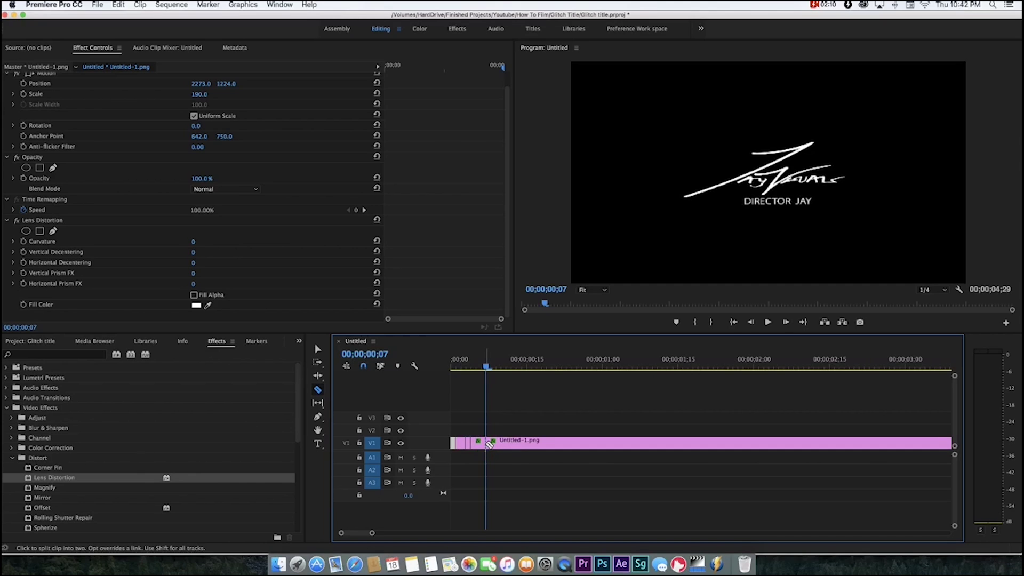
{"action": "key", "text": "Right"}
{"action": "left_click", "coordinate": [495, 443]}
{"action": "key", "text": "Right"}
{"action": "left_click", "coordinate": [497, 443]}
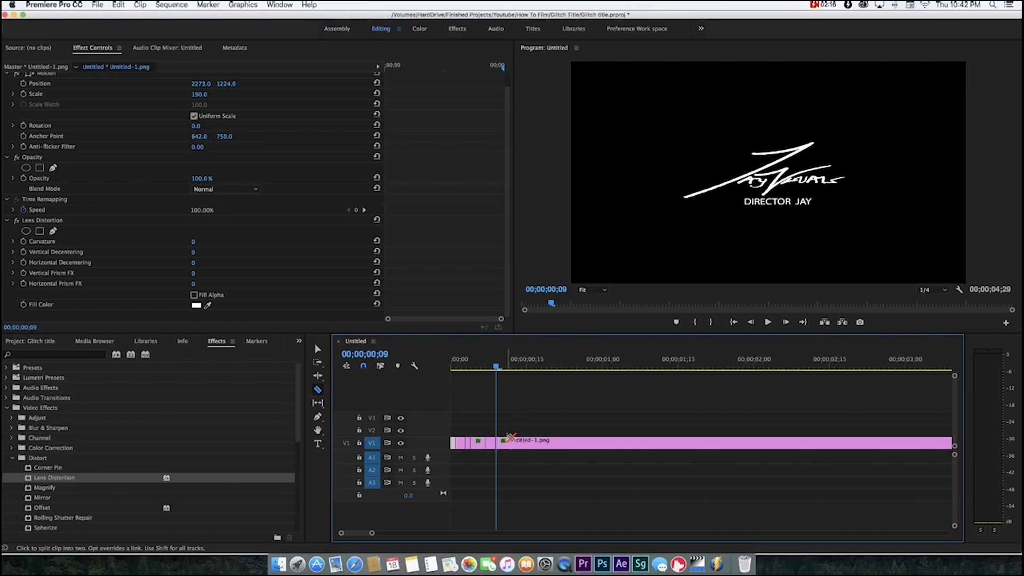
Razor more short, uneven slices into the logo clip between 00;00;00;09 and 00;00;00;26, and return the playhead to the start
{"action": "key", "text": "Right"}
{"action": "key", "text": "Right"}
{"action": "key", "text": "Right"}
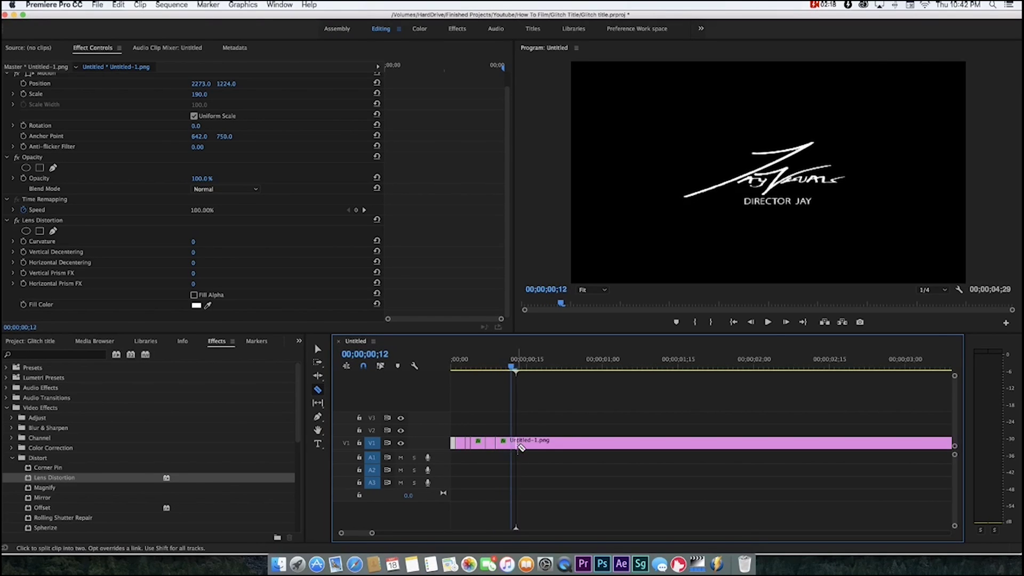
{"action": "key", "text": "Right"}
{"action": "key", "text": "Right"}
{"action": "key", "text": "Right"}
{"action": "left_click", "coordinate": [527, 443]}
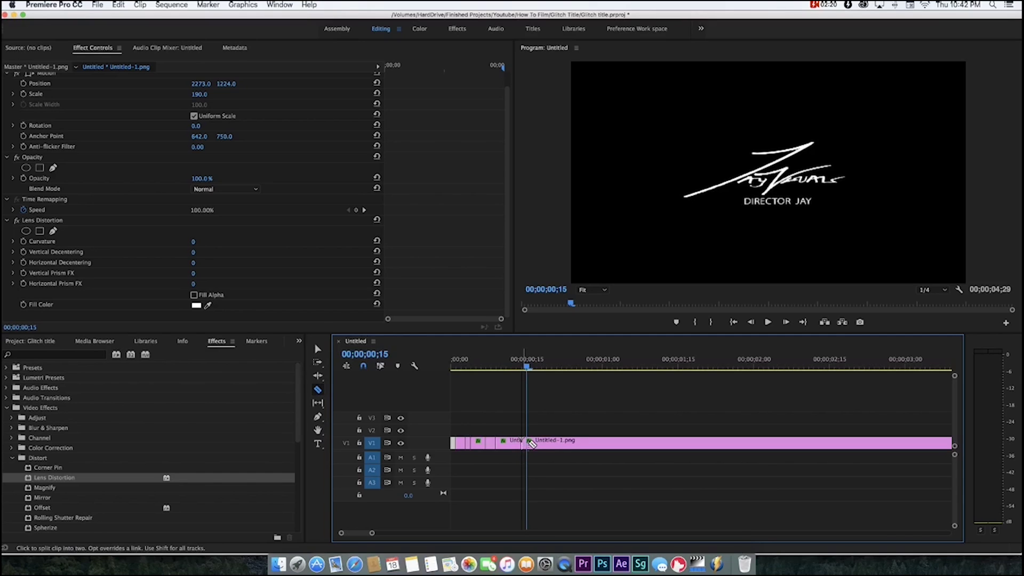
{"action": "key", "text": "Right"}
{"action": "key", "text": "Right"}
{"action": "left_click", "coordinate": [537, 444]}
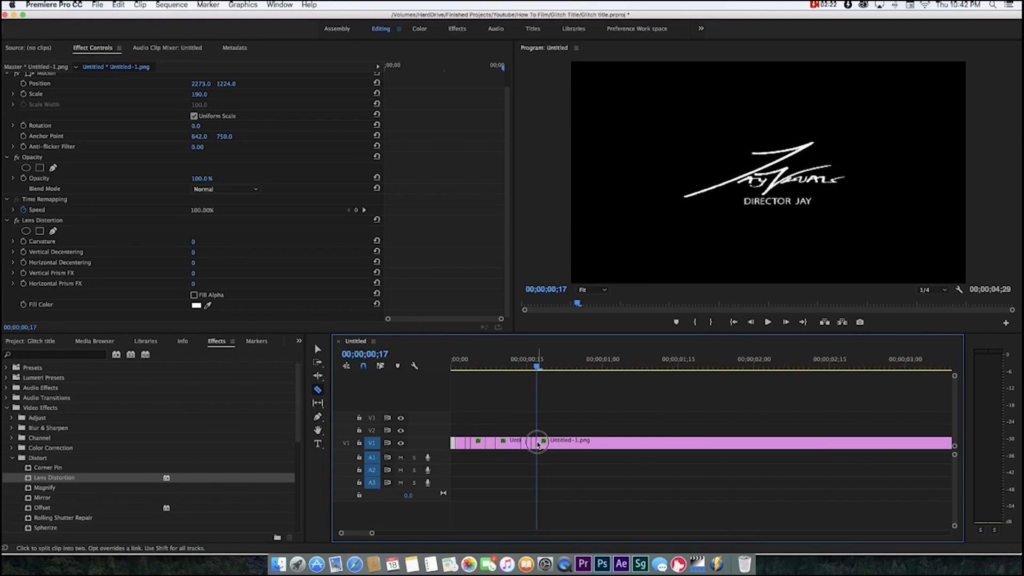
{"action": "key", "text": "Right"}
{"action": "key", "text": "Right"}
{"action": "key", "text": "Right"}
{"action": "left_click", "coordinate": [550, 444]}
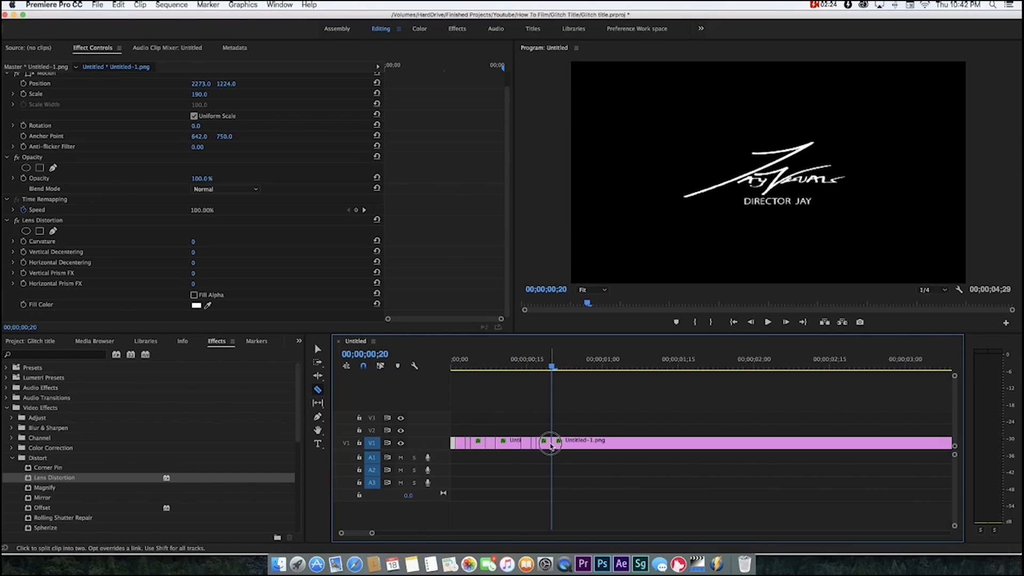
{"action": "key", "text": "Right"}
{"action": "left_click", "coordinate": [556, 443]}
{"action": "key", "text": "Right"}
{"action": "key", "text": "Right"}
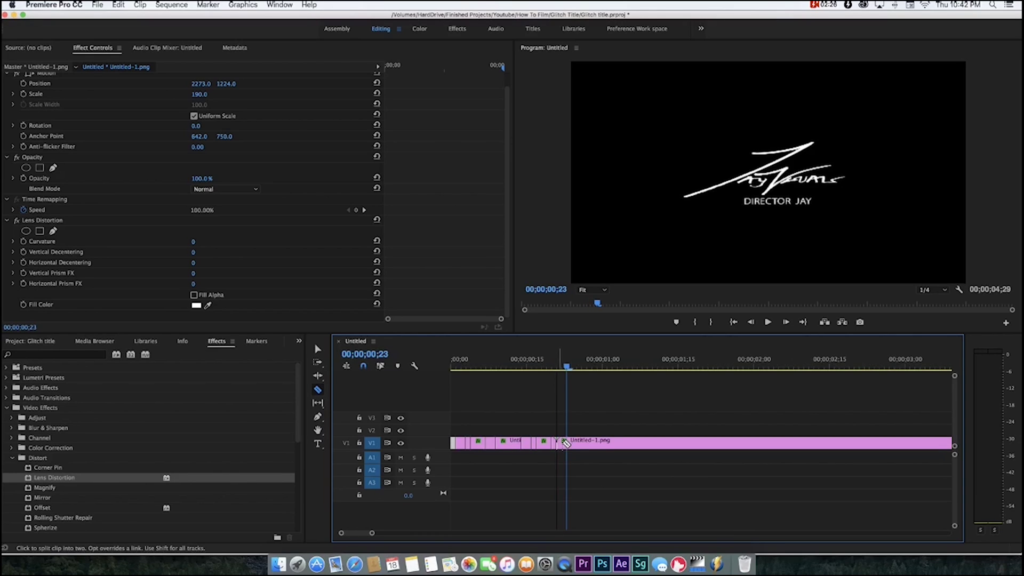
{"action": "left_click", "coordinate": [566, 444]}
{"action": "key", "text": "Right"}
{"action": "key", "text": "Right"}
{"action": "key", "text": "Right"}
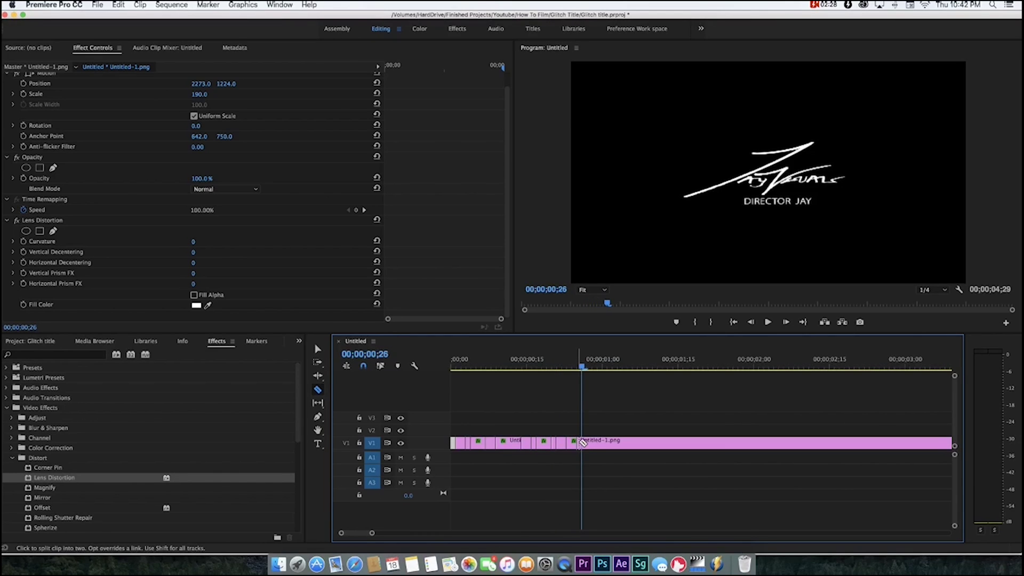
{"action": "left_click", "coordinate": [582, 443]}
{"action": "left_click_drag", "start_coordinate": [502, 360], "coordinate": [451, 361]}
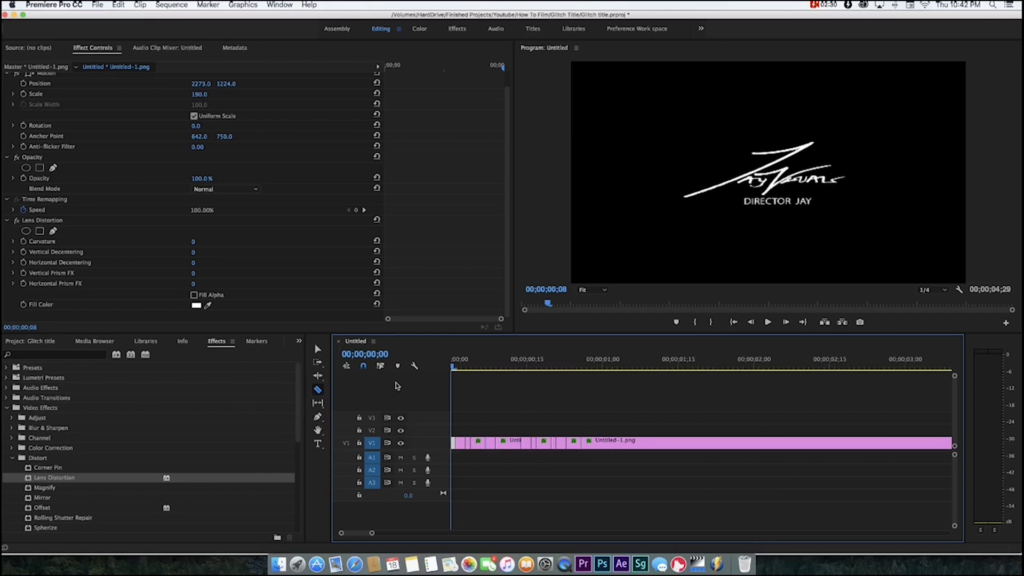
{"action": "key", "text": "v"}
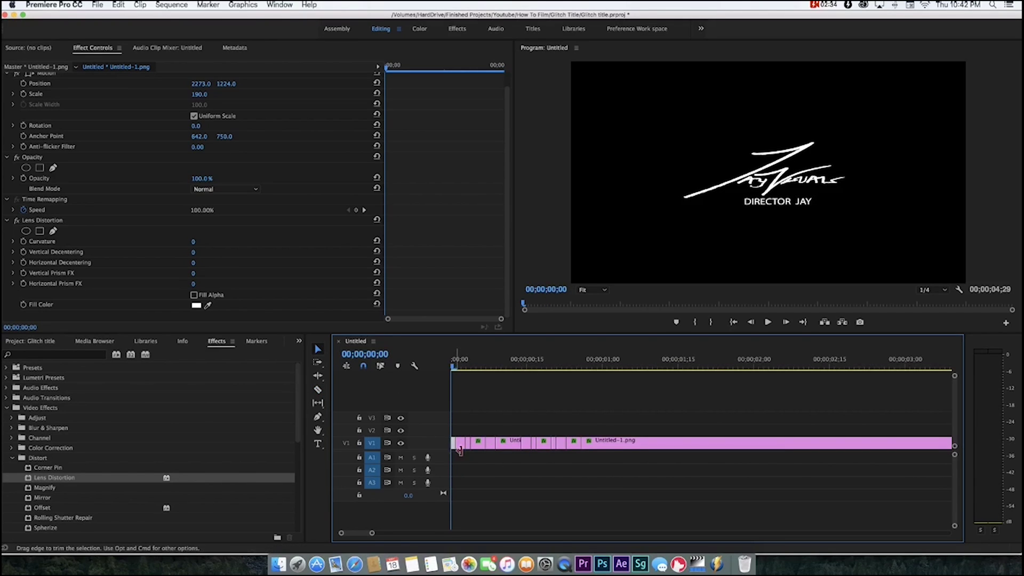
Set Lens Distortion's Horizontal Decentering to -61 on the first logo slice and 33 on the second slice
{"action": "left_click_drag", "start_coordinate": [372, 533], "coordinate": [365, 537]}
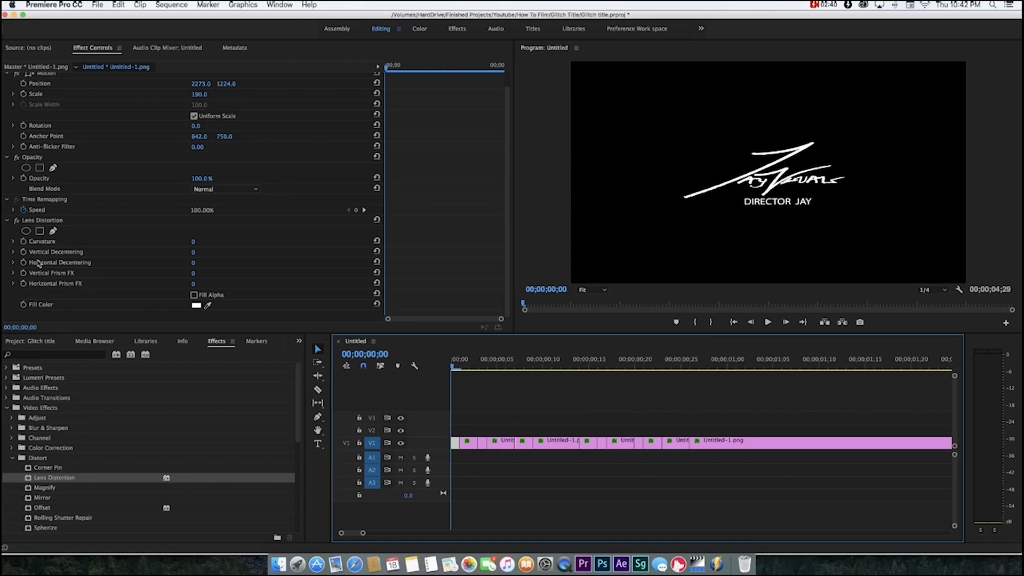
{"action": "left_click_drag", "start_coordinate": [197, 266], "coordinate": [203, 264]}
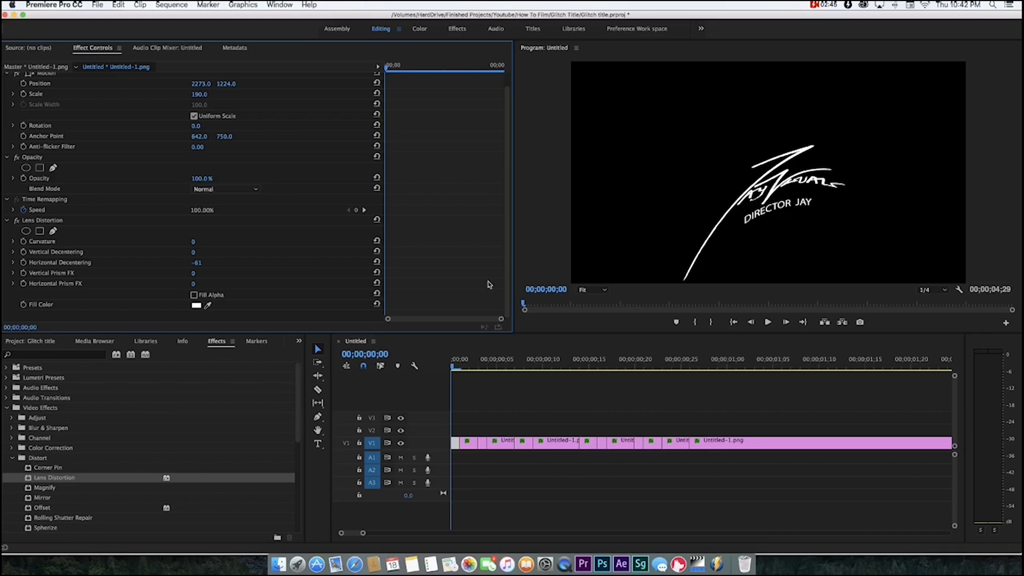
{"action": "left_click", "coordinate": [460, 364]}
{"action": "left_click", "coordinate": [469, 445]}
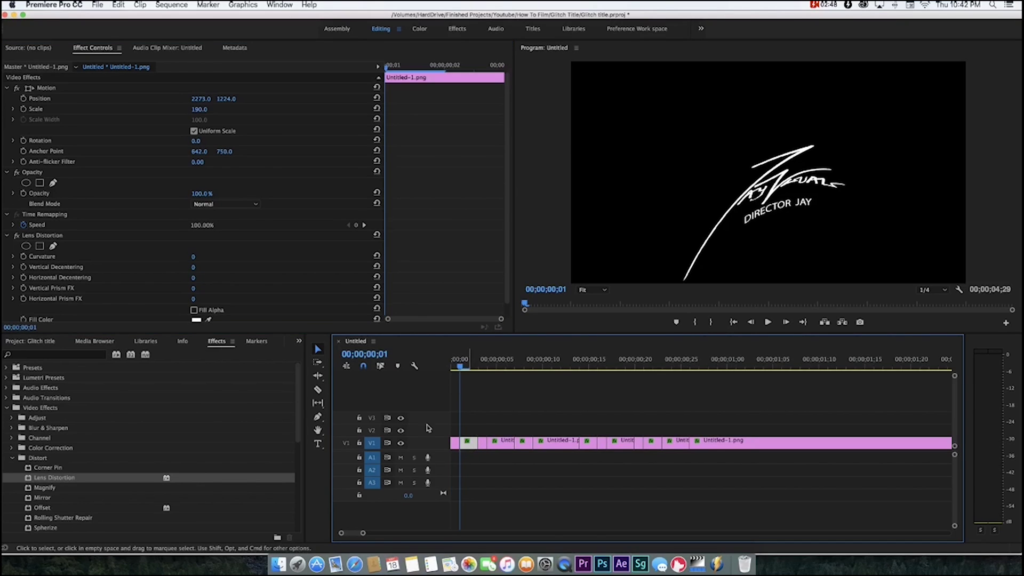
{"action": "left_click_drag", "start_coordinate": [197, 279], "coordinate": [200, 278]}
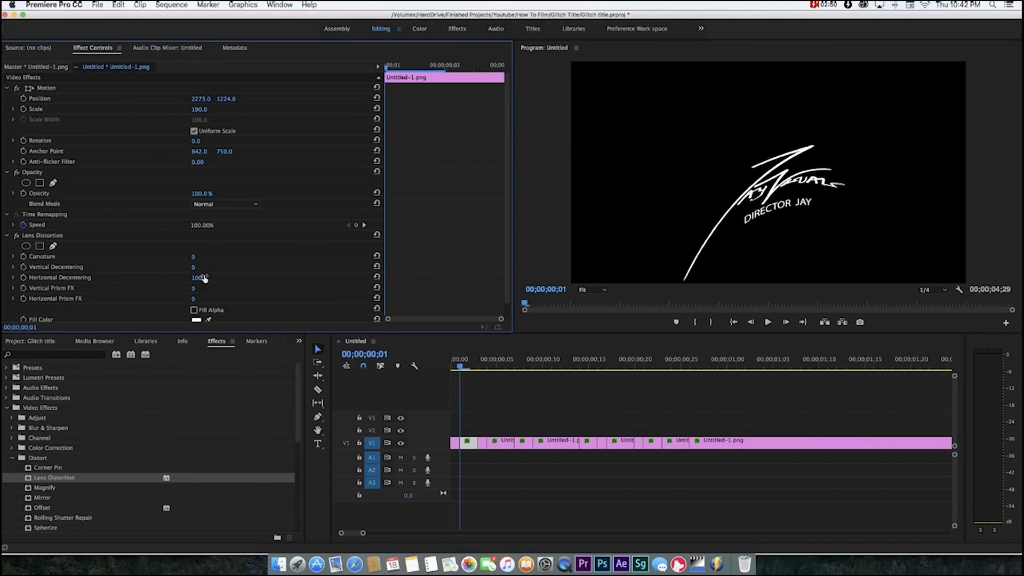
{"action": "key", "text": "Right"}
{"action": "left_click_drag", "start_coordinate": [196, 279], "coordinate": [160, 279]}
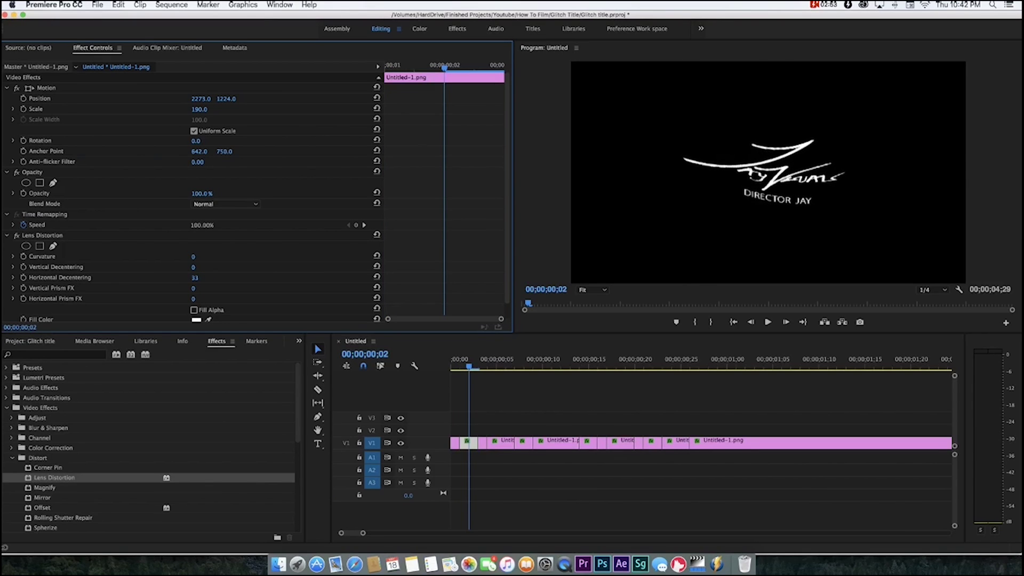
Set Horizontal Decentering to -40 on the third logo slice, which starts at 00;00;00;03
{"action": "left_click", "coordinate": [480, 364]}
{"action": "key", "text": "Right"}
{"action": "key", "text": "Left"}
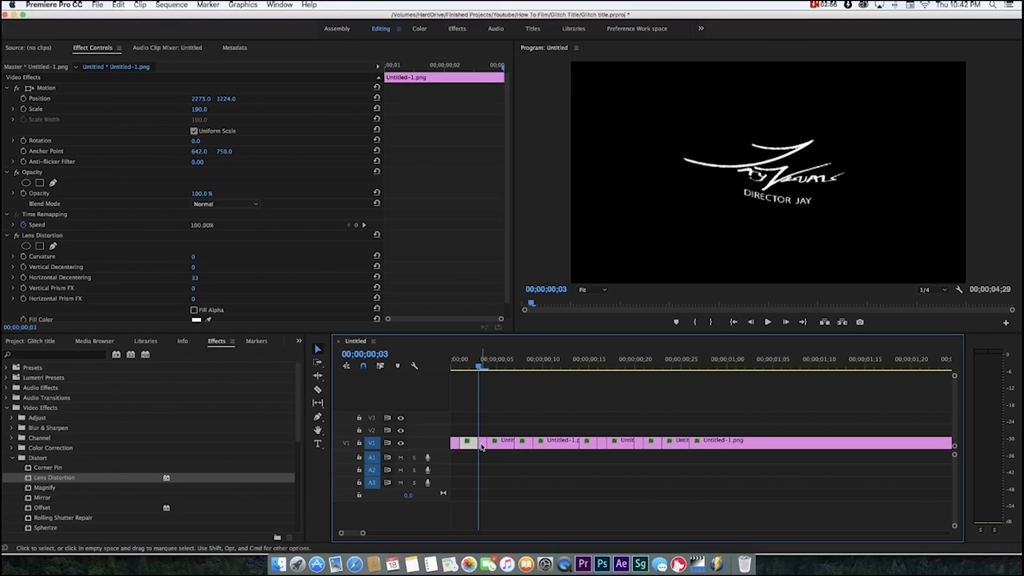
{"action": "left_click", "coordinate": [482, 444]}
{"action": "left_click_drag", "start_coordinate": [197, 281], "coordinate": [139, 280]}
{"action": "key", "text": "Right"}
{"action": "left_click", "coordinate": [176, 282]}
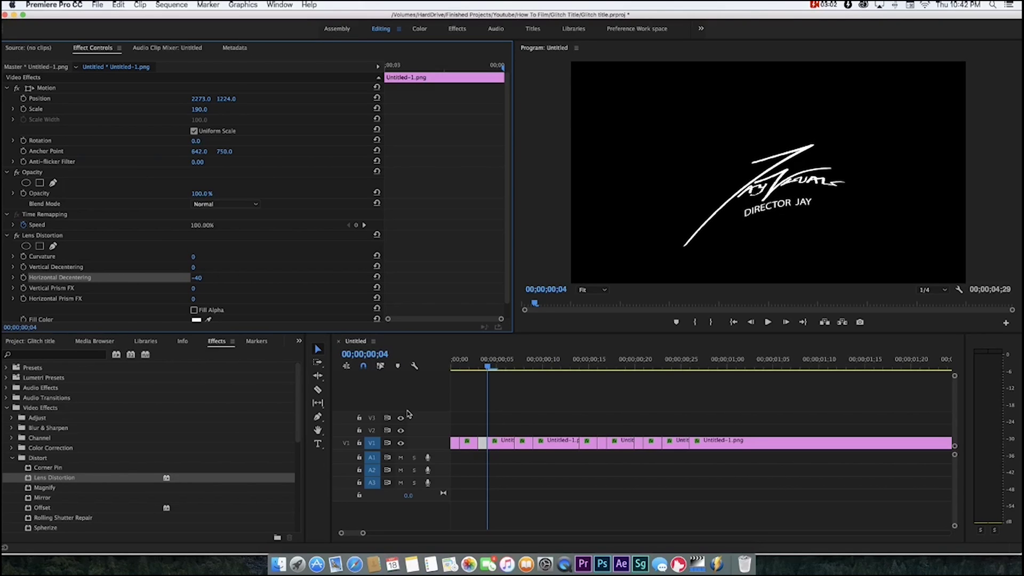
Set Horizontal Decentering to 56 on the slice starting at 00;00;00;04, and adjust it on the slice at 00;00;00;10
{"action": "left_click", "coordinate": [498, 446]}
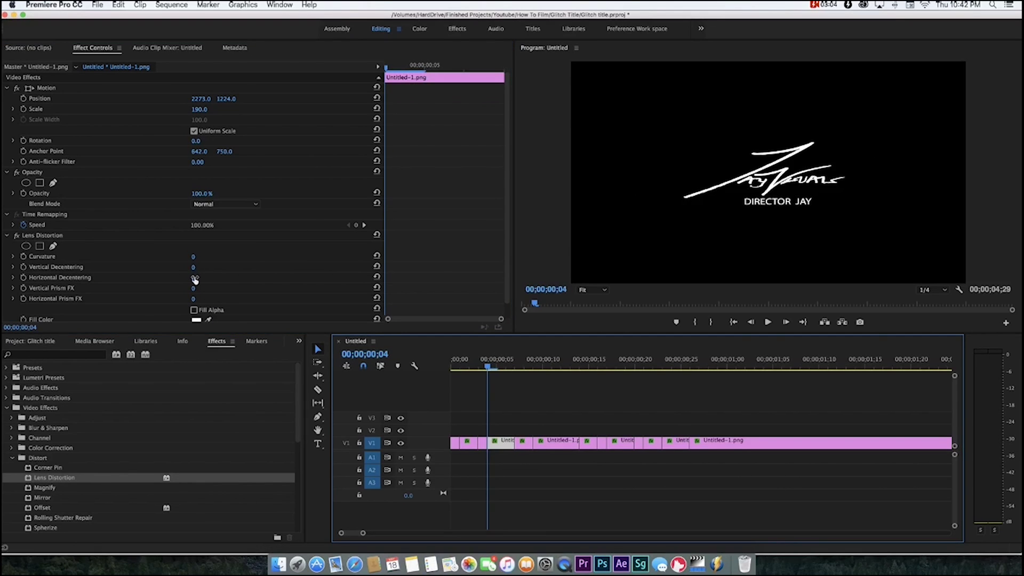
{"action": "key", "text": "Right"}
{"action": "left_click_drag", "start_coordinate": [194, 278], "coordinate": [207, 278]}
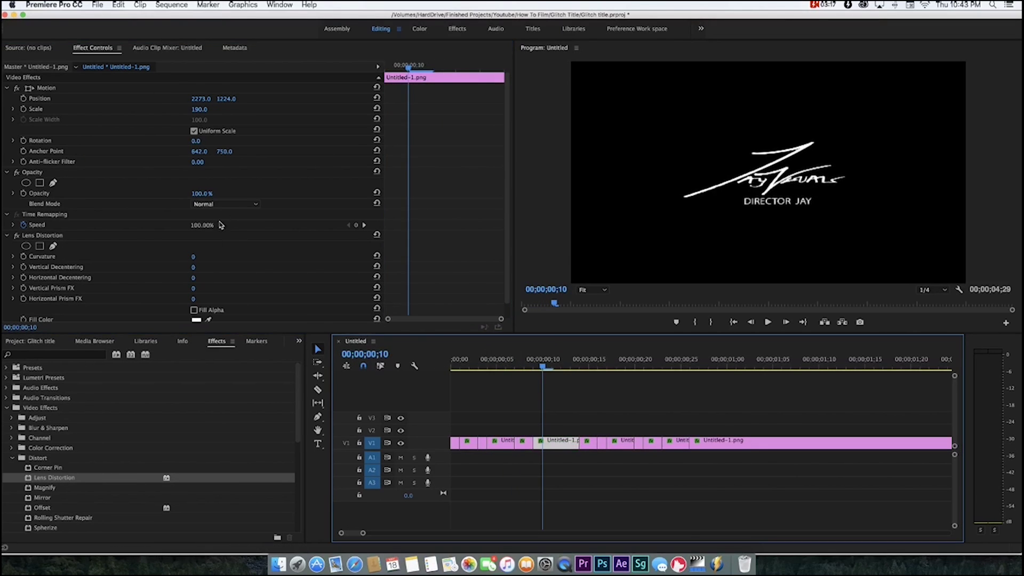
{"action": "left_click_drag", "start_coordinate": [196, 282], "coordinate": [200, 281]}
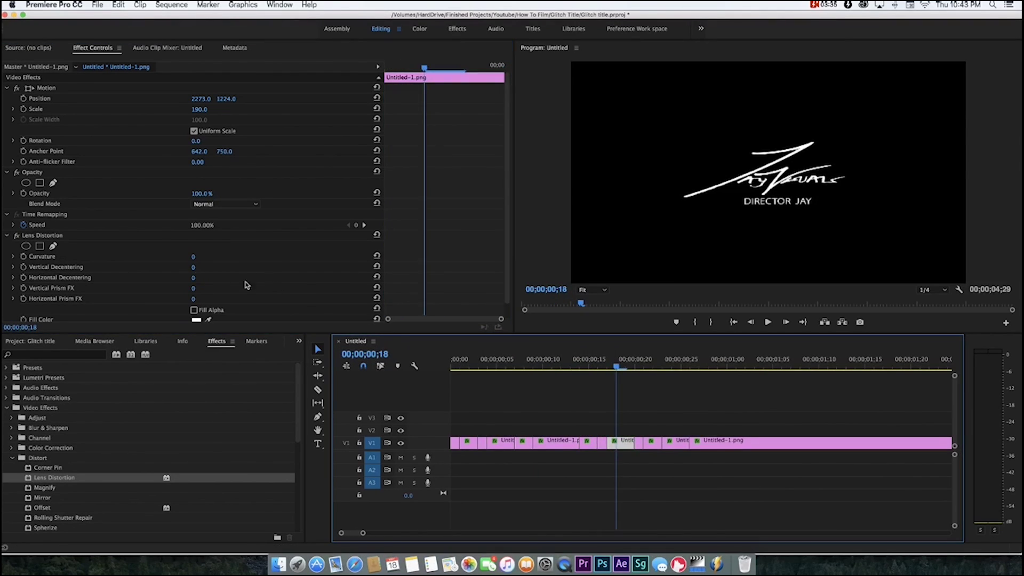
Set Horizontal Decentering to -50 on the one-frame slice starting at 00;00;00;20
{"action": "key", "text": "Right"}
{"action": "key", "text": "Right"}
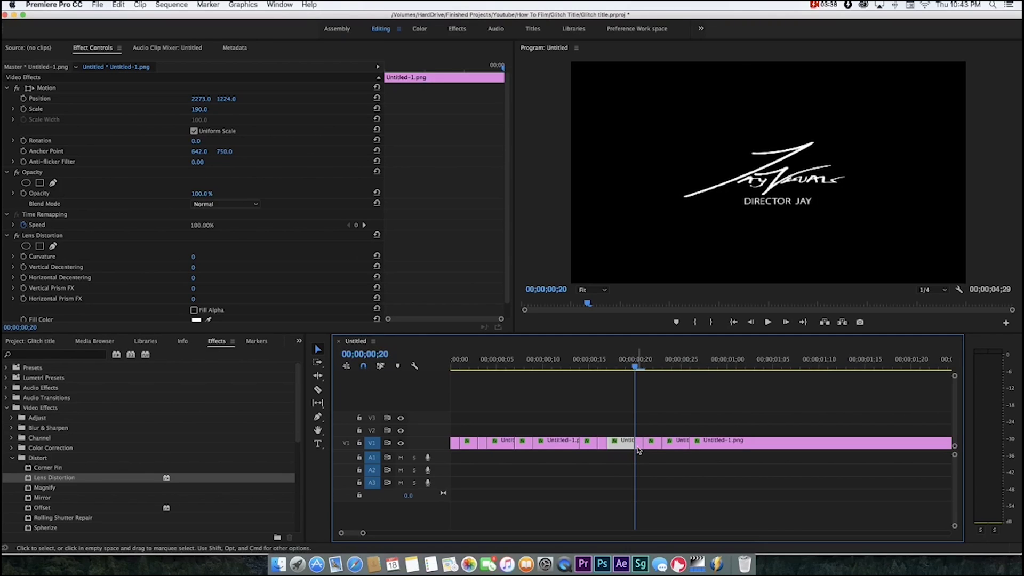
{"action": "key", "text": "Right"}
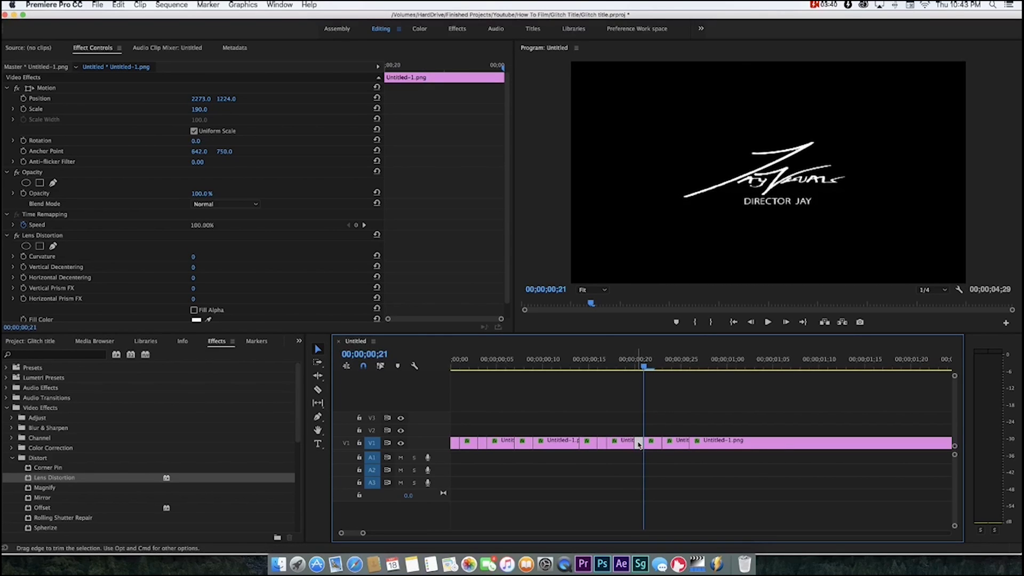
{"action": "left_click_drag", "start_coordinate": [195, 282], "coordinate": [169, 282]}
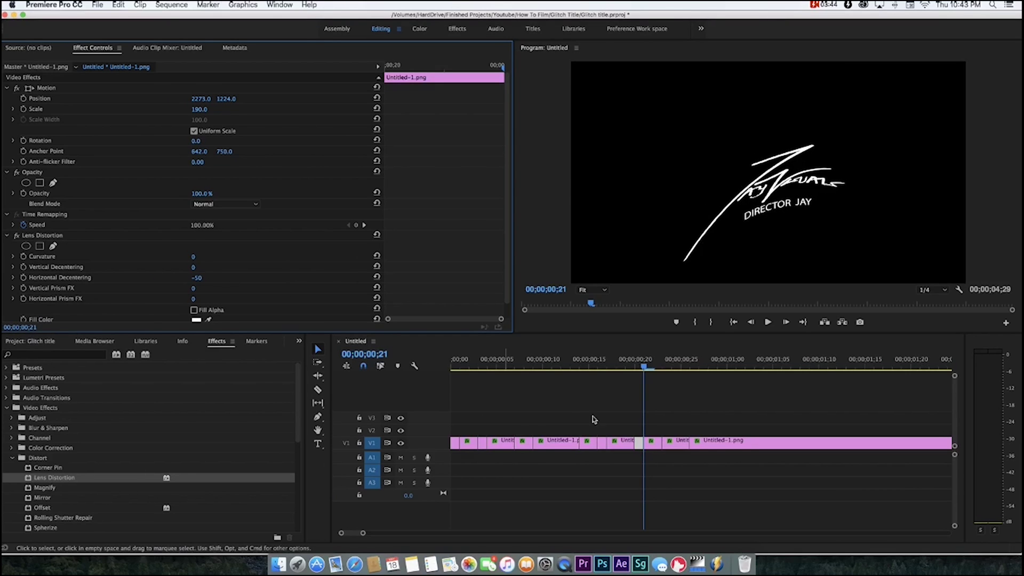
Set Horizontal Decentering to 46 on the slice starting at 00;00;00;21, and undo the stray readjustment of that value
{"action": "left_click", "coordinate": [654, 357]}
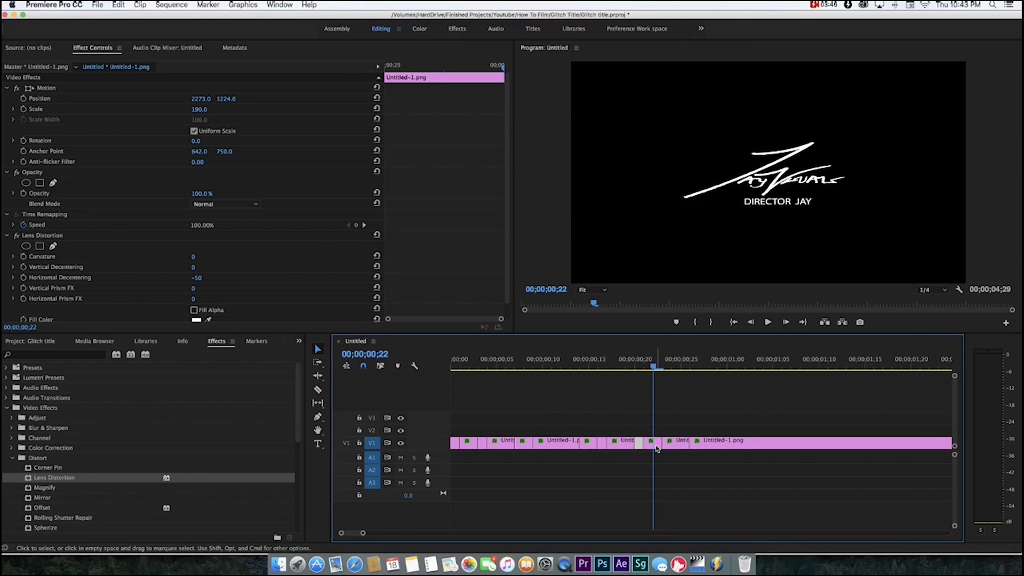
{"action": "left_click", "coordinate": [656, 444]}
{"action": "left_click_drag", "start_coordinate": [213, 278], "coordinate": [237, 277]}
{"action": "left_click", "coordinate": [672, 359]}
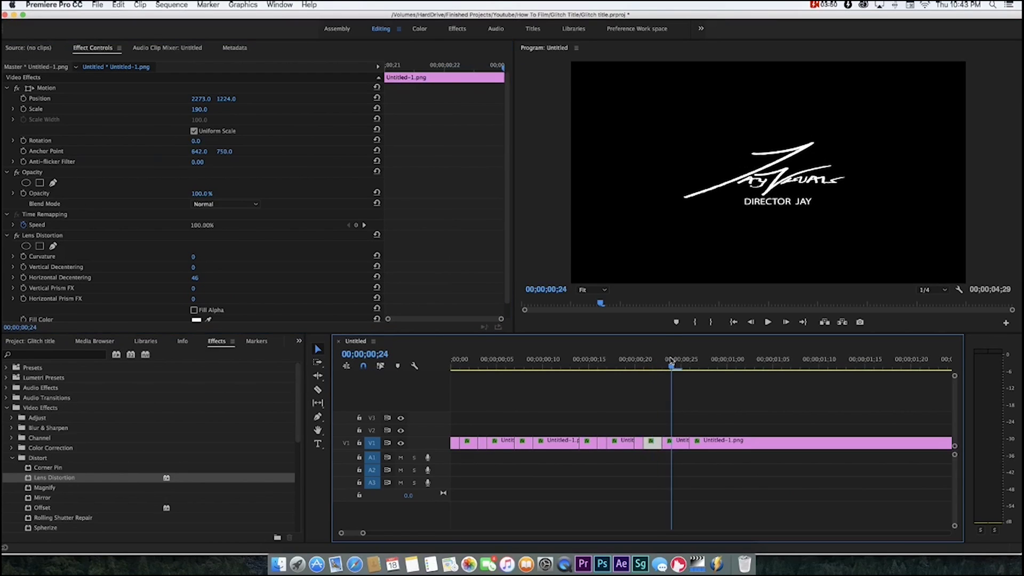
{"action": "left_click_drag", "start_coordinate": [196, 278], "coordinate": [186, 278]}
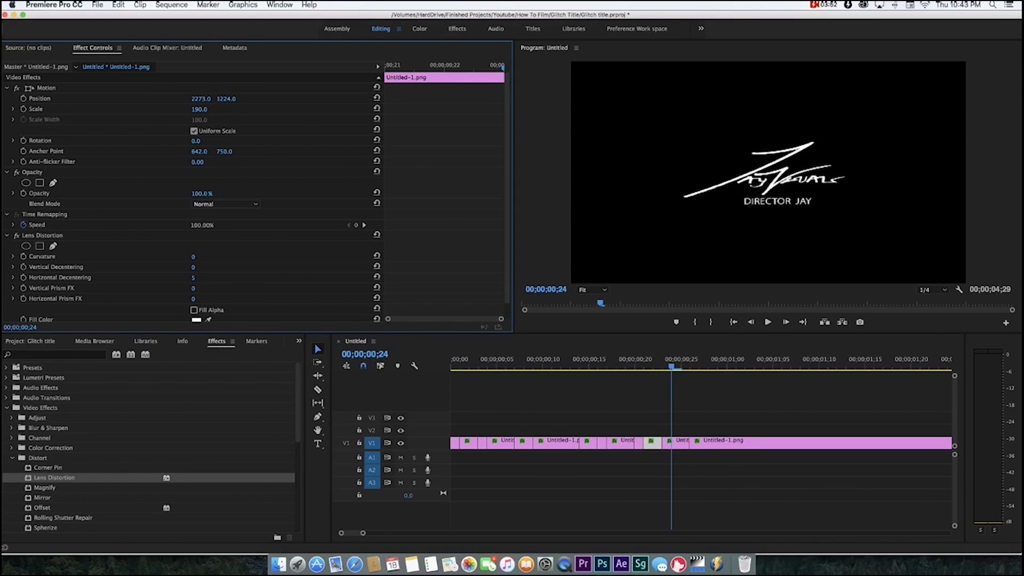
{"action": "key", "text": "super+z"}
Set Horizontal Decentering to -32 on the last short slice, the one ending at 00;00;00;26
{"action": "key", "text": "Right"}
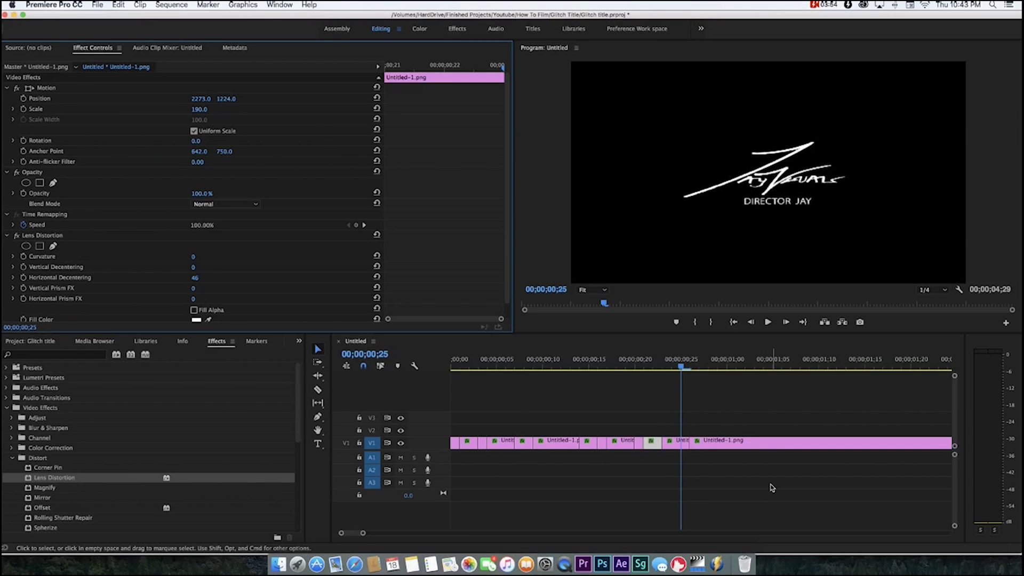
{"action": "left_click", "coordinate": [671, 443]}
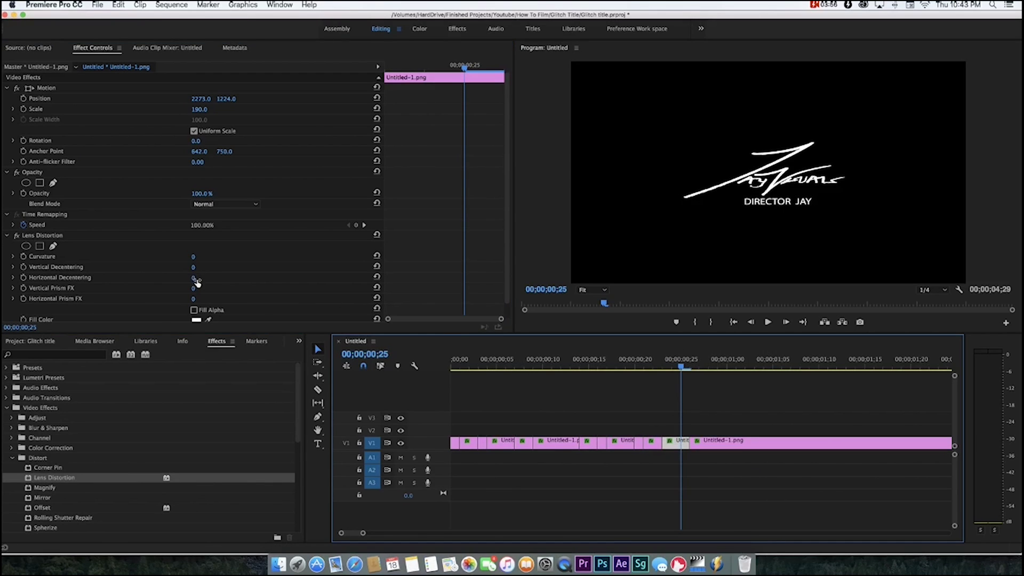
{"action": "left_click_drag", "start_coordinate": [195, 279], "coordinate": [178, 279]}
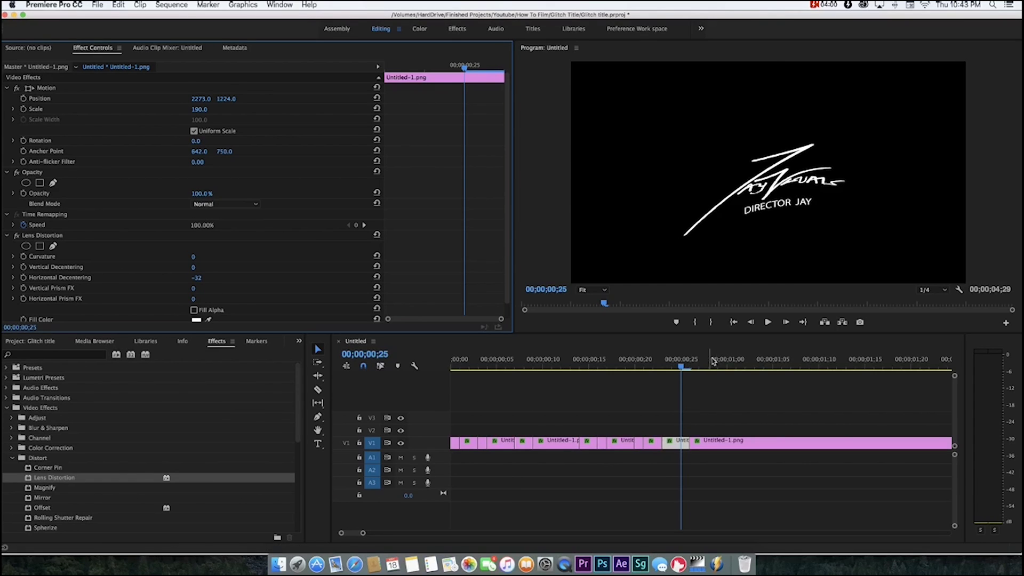
Check the long undistorted clip after the slices, and play the sequence from the start to preview the glitch
{"action": "left_click", "coordinate": [689, 361]}
{"action": "left_click", "coordinate": [718, 445]}
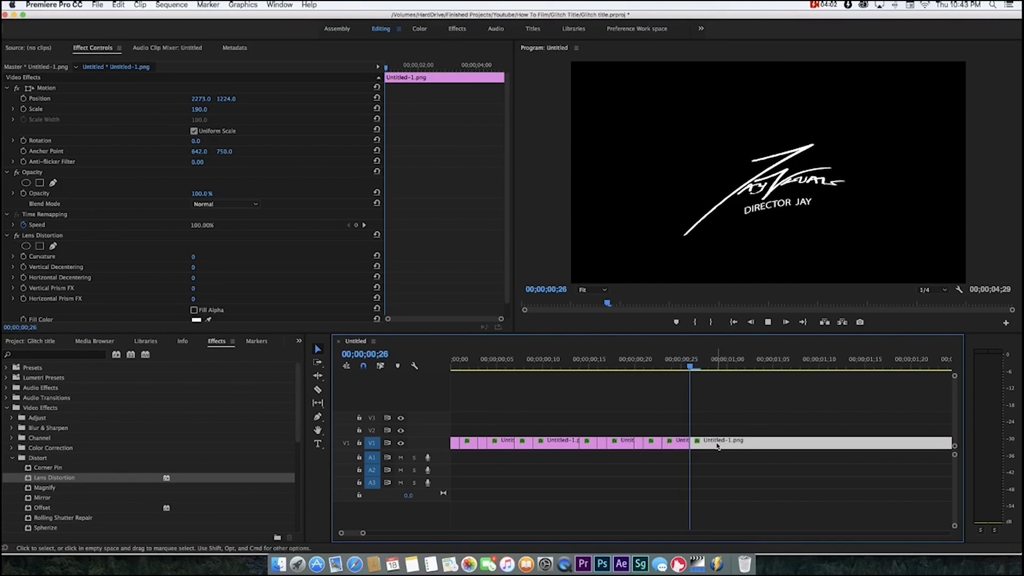
{"action": "key", "text": "space"}
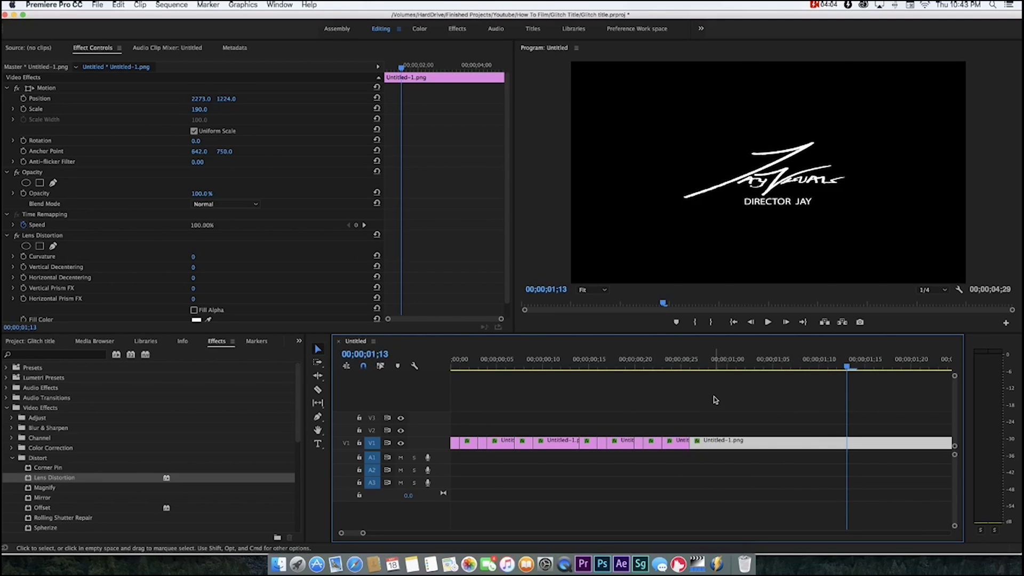
{"action": "key", "text": "Home"}
{"action": "key", "text": "space"}
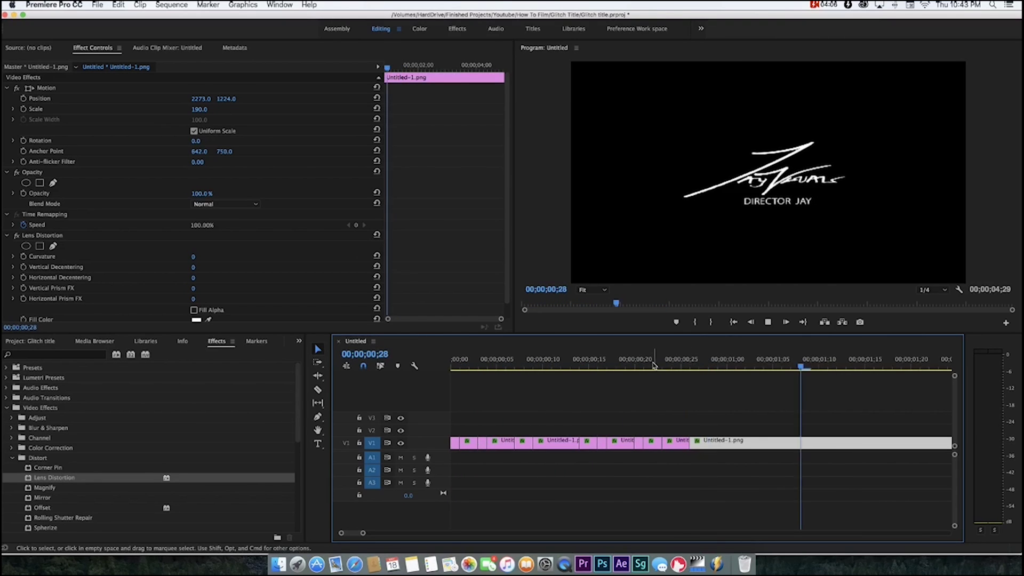
{"action": "key", "text": "Home"}
{"action": "key", "text": "Home"}
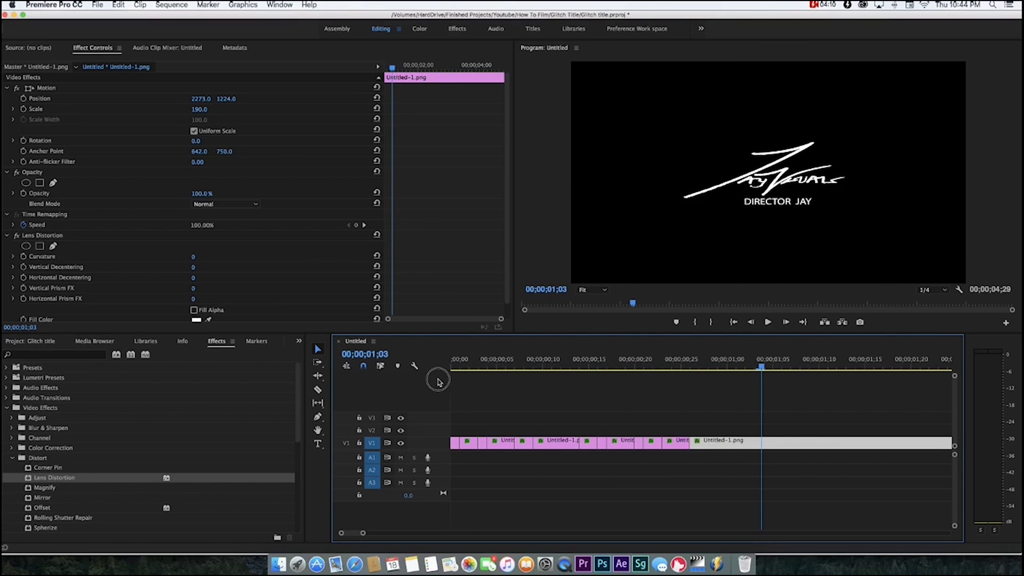
Lower the opacity of the first logo slice to 6% and of the second slice to 74%
{"action": "left_click_drag", "start_coordinate": [437, 382], "coordinate": [413, 379]}
{"action": "left_click_drag", "start_coordinate": [362, 533], "coordinate": [392, 533]}
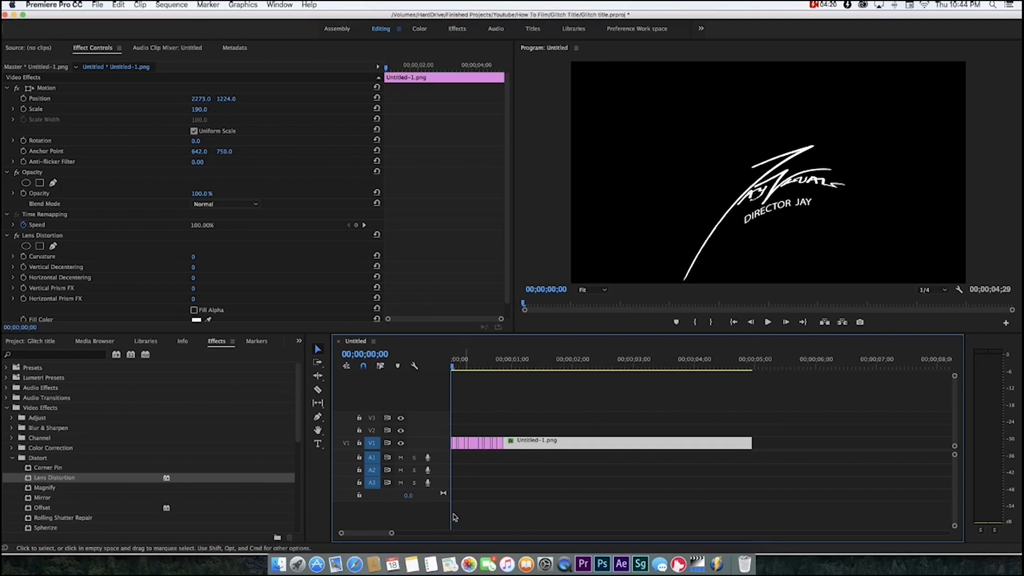
{"action": "left_click_drag", "start_coordinate": [400, 536], "coordinate": [376, 536]}
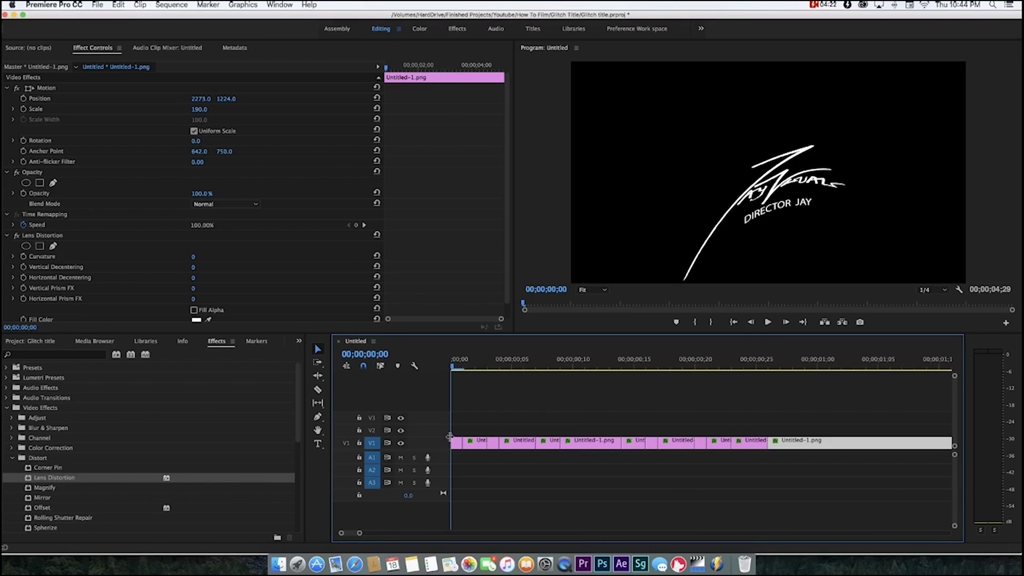
{"action": "left_click", "coordinate": [454, 443]}
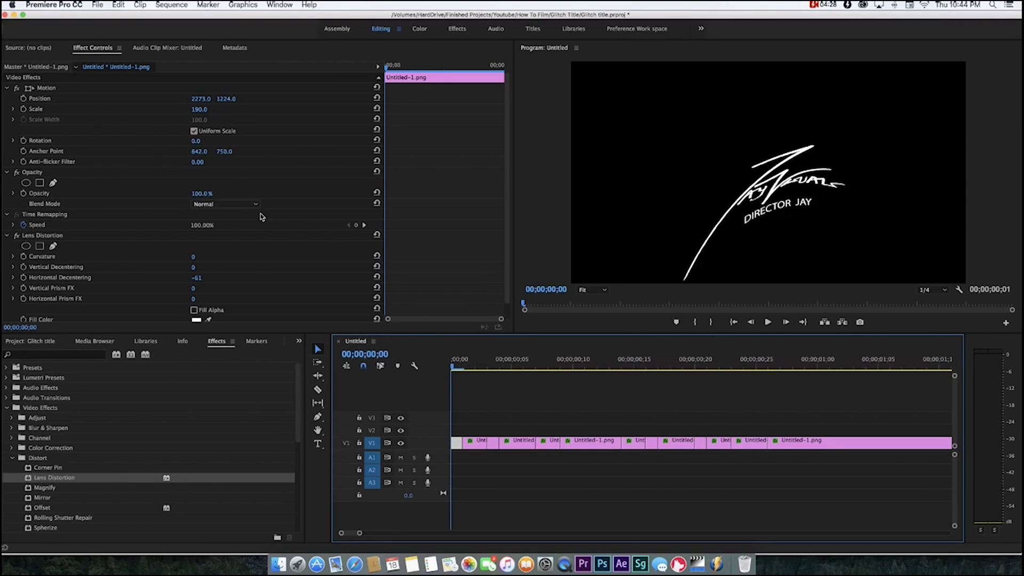
{"action": "left_click_drag", "start_coordinate": [202, 197], "coordinate": [152, 197]}
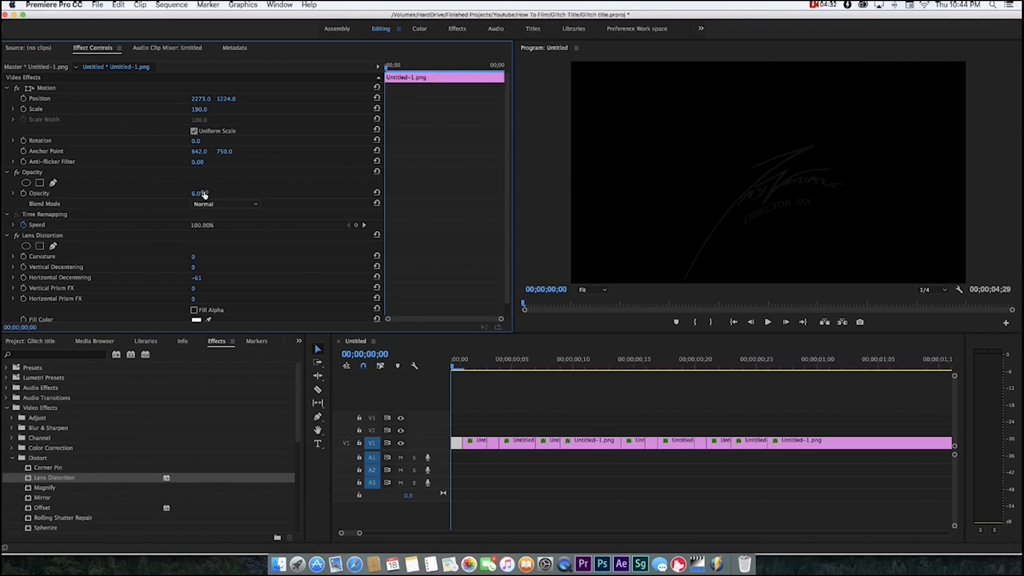
{"action": "left_click_drag", "start_coordinate": [453, 353], "coordinate": [477, 447]}
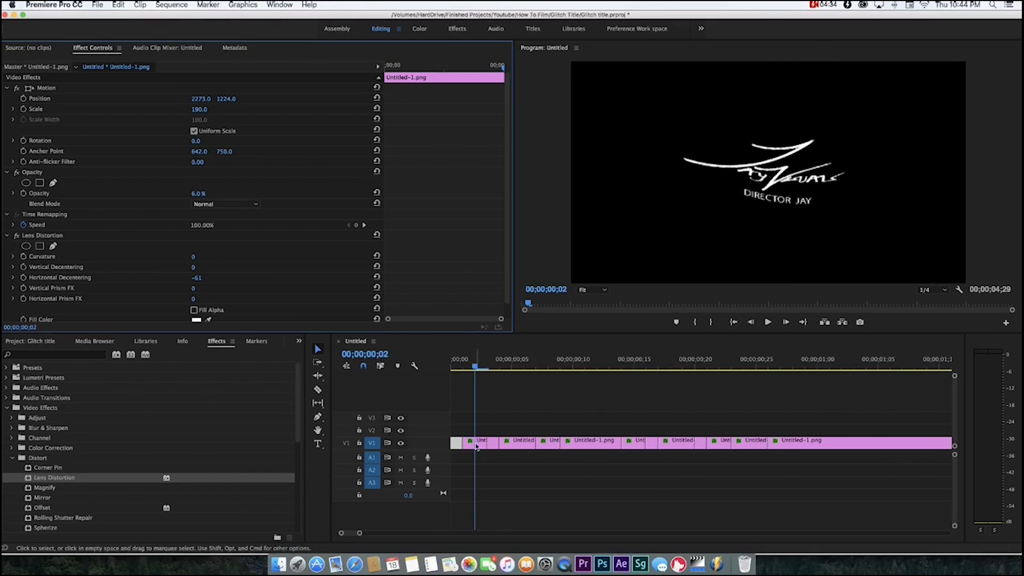
{"action": "left_click", "coordinate": [472, 446]}
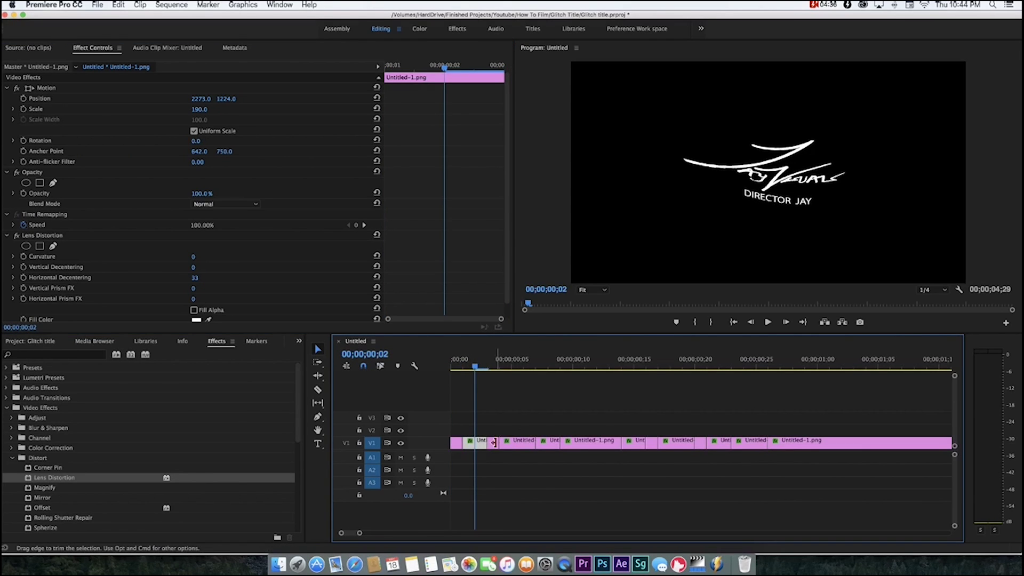
{"action": "left_click_drag", "start_coordinate": [212, 194], "coordinate": [197, 194]}
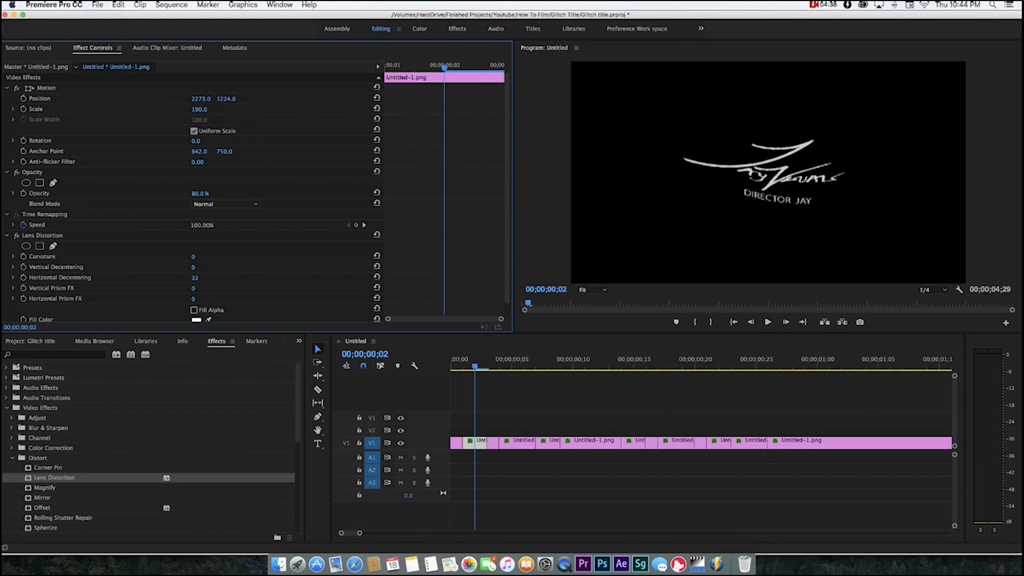
Lower the opacity of the third slice, starting at 00;00;00;03, to 22% and of the fourth slice to 81%
{"action": "left_click", "coordinate": [492, 360]}
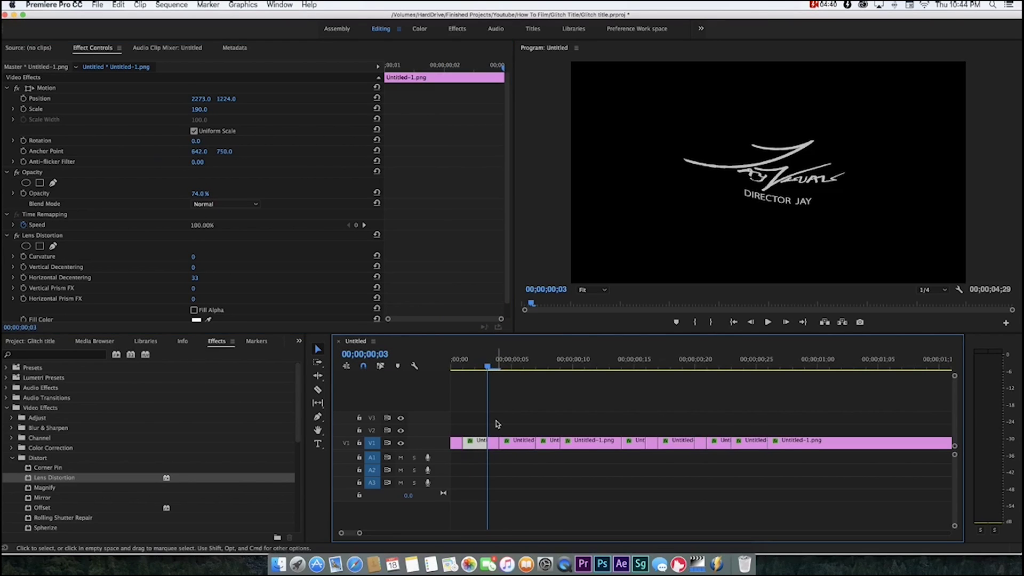
{"action": "left_click", "coordinate": [494, 444]}
{"action": "left_click_drag", "start_coordinate": [210, 193], "coordinate": [194, 194]}
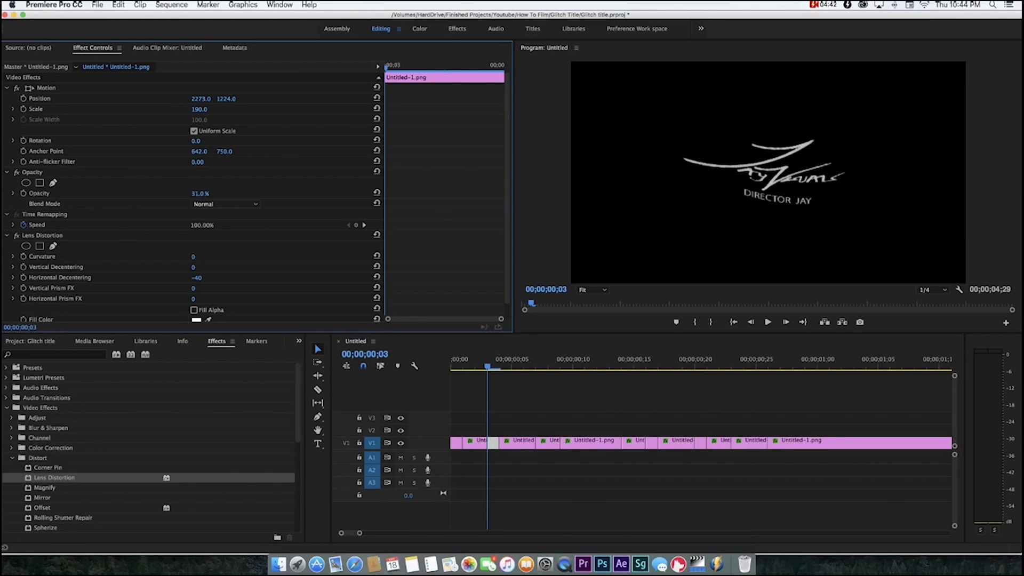
{"action": "key", "text": "Right"}
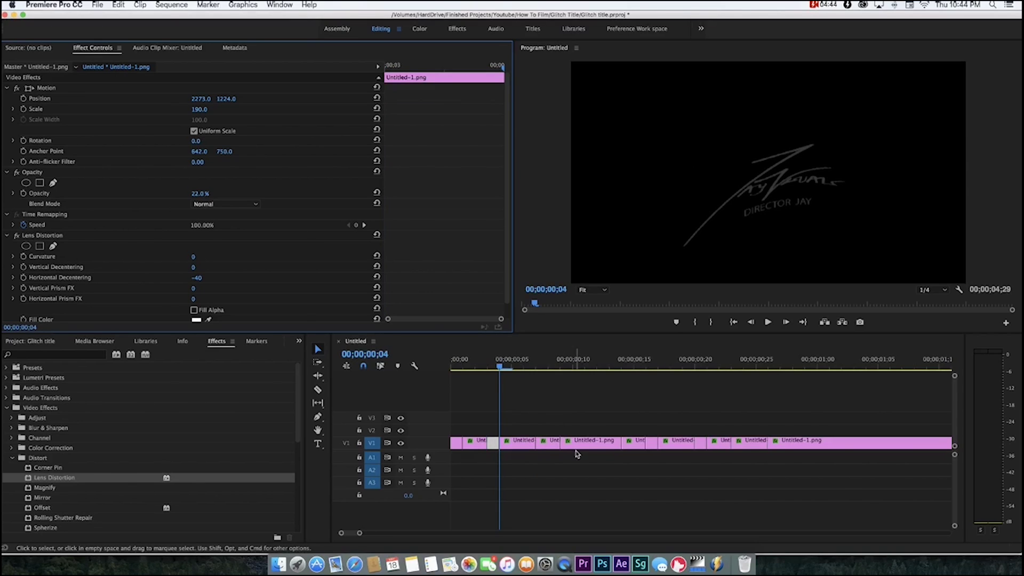
{"action": "key", "text": "Right"}
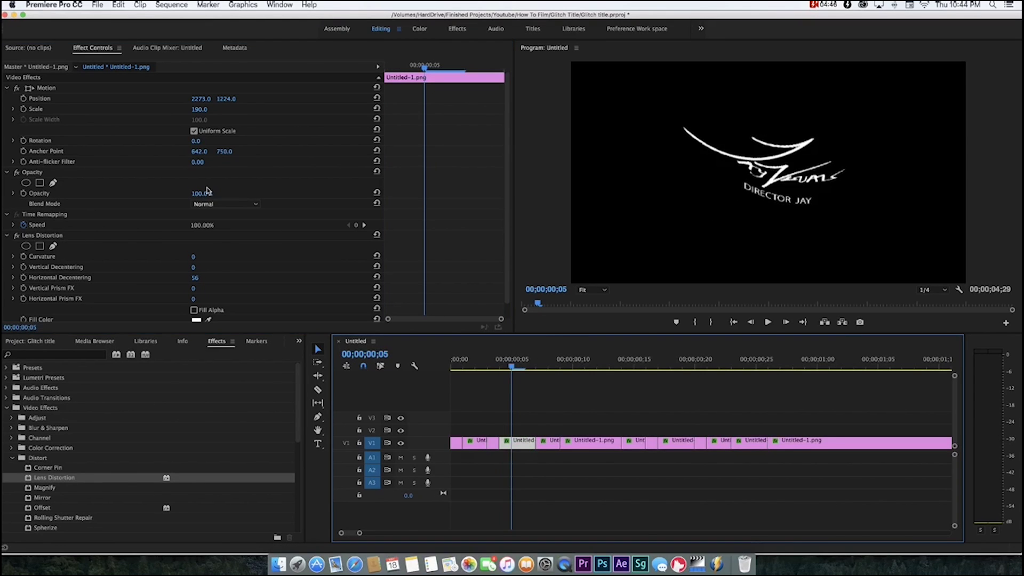
{"action": "left_click_drag", "start_coordinate": [203, 194], "coordinate": [197, 194]}
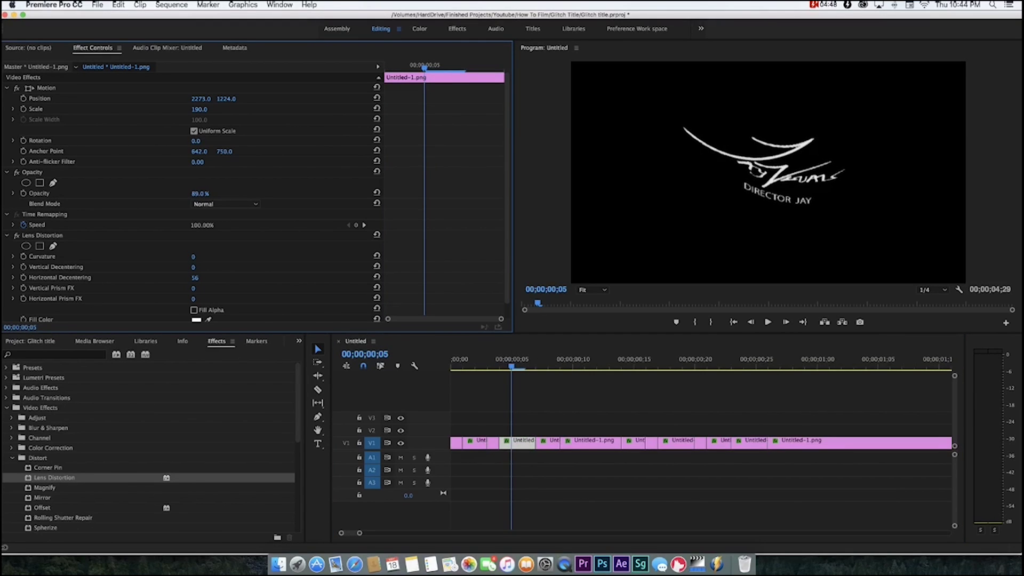
Lower the opacity of the fifth slice, starting at 00;00;00;07, to 40% and of the sixth slice to 60%
{"action": "key", "text": "Right"}
{"action": "key", "text": "Right"}
{"action": "key", "text": "Right"}
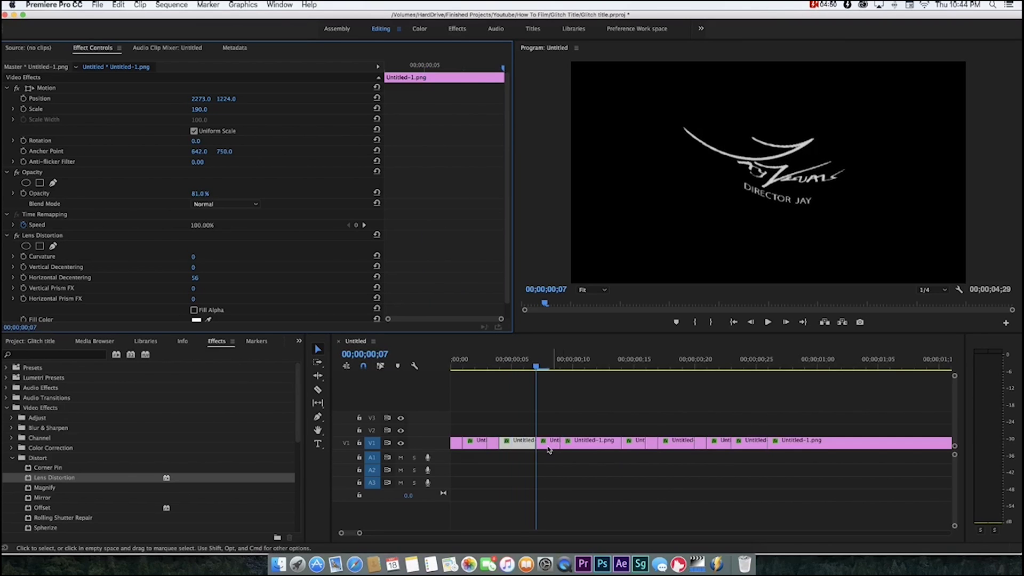
{"action": "left_click_drag", "start_coordinate": [204, 193], "coordinate": [172, 194]}
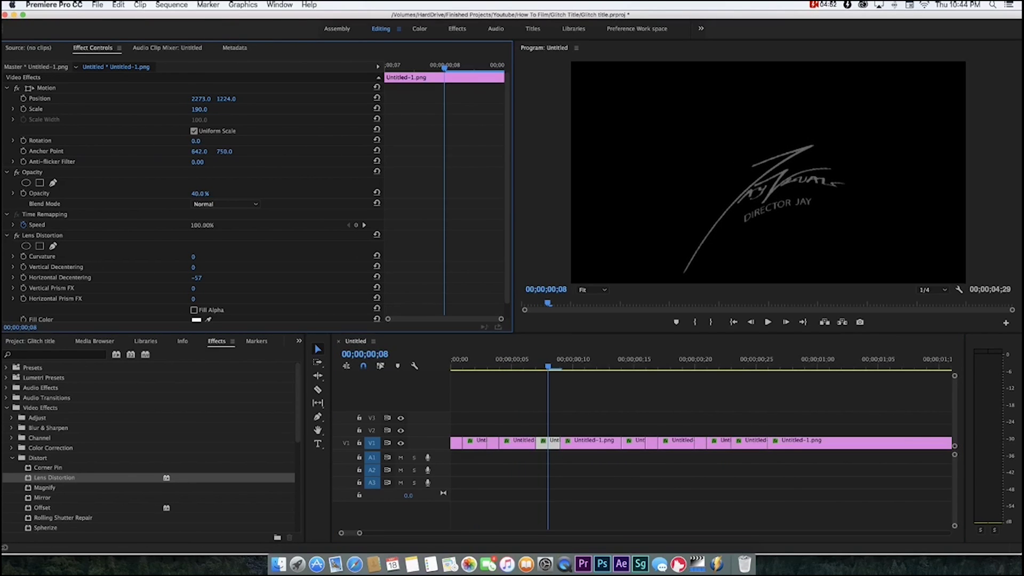
{"action": "key", "text": "Right"}
{"action": "key", "text": "Right"}
{"action": "key", "text": "Right"}
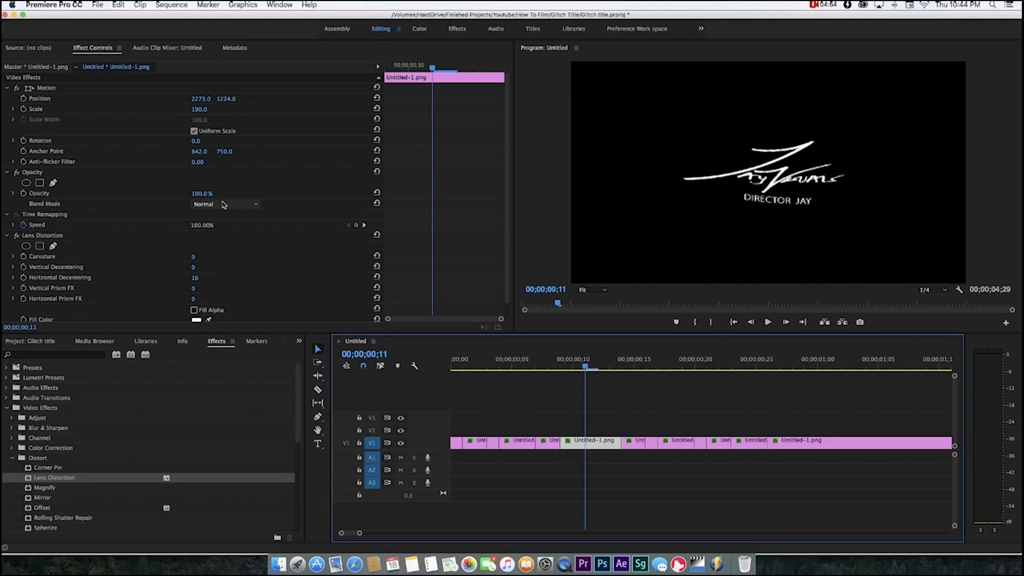
{"action": "left_click_drag", "start_coordinate": [200, 193], "coordinate": [184, 195]}
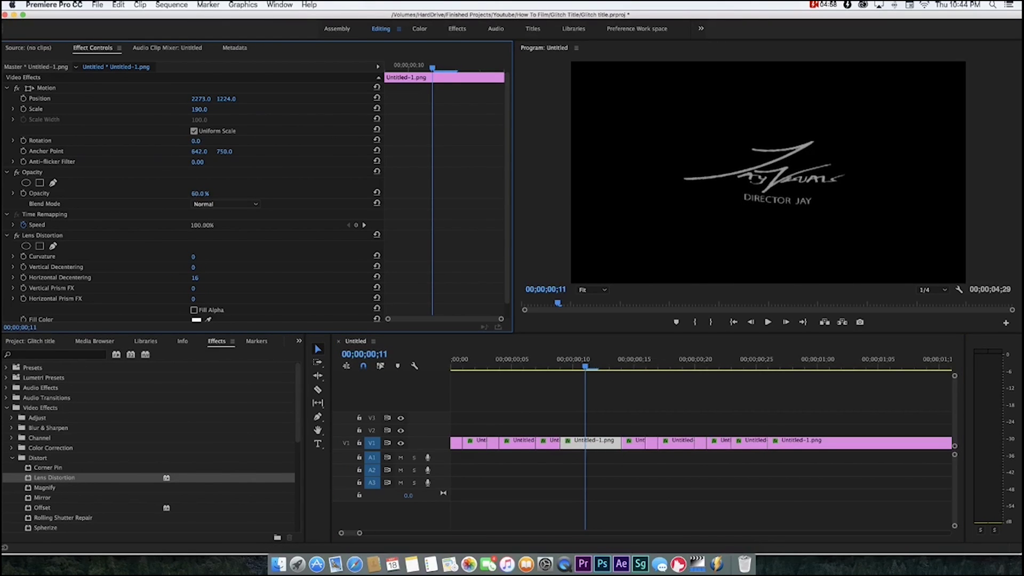
Lower the opacity of the seventh slice, starting at 00;00;00;14, to 8%
{"action": "key", "text": "Right"}
{"action": "key", "text": "Right"}
{"action": "key", "text": "Right"}
{"action": "key", "text": "Right"}
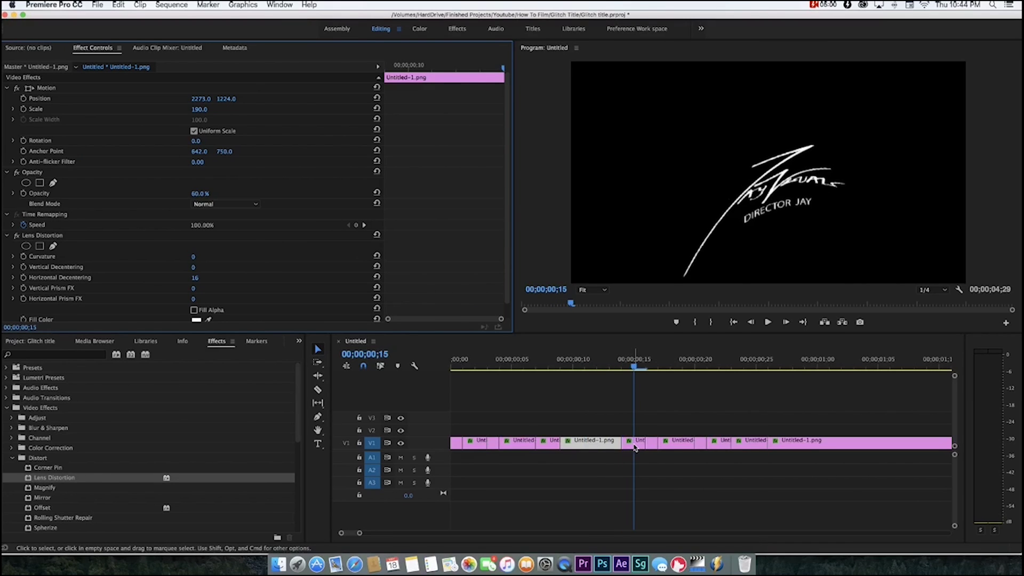
{"action": "left_click", "coordinate": [634, 445]}
{"action": "left_click_drag", "start_coordinate": [200, 193], "coordinate": [174, 193]}
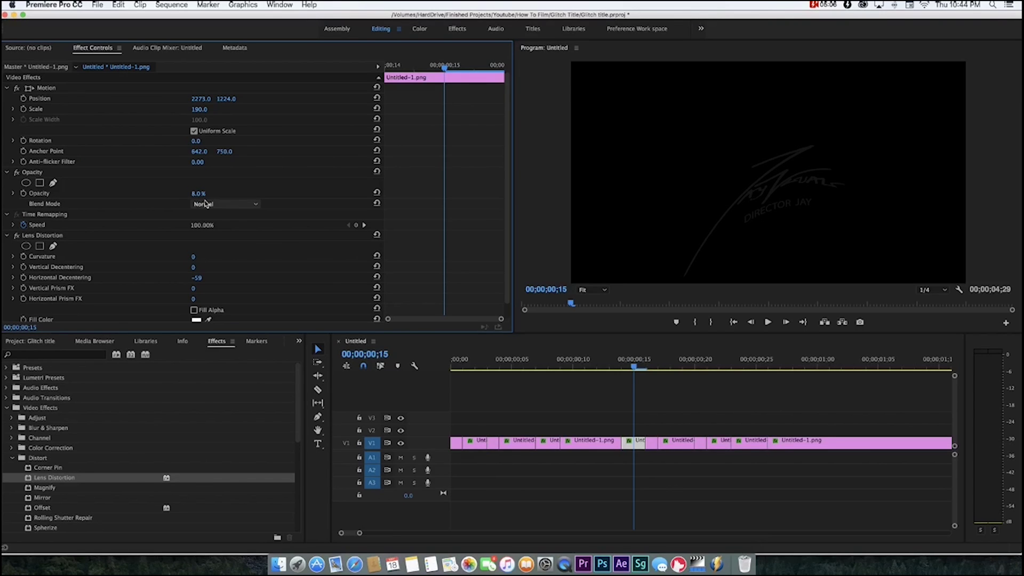
Leave the slice ending at 00;00;00;17 at full opacity, and lower the opacity of the slice that follows it
{"action": "left_click", "coordinate": [655, 360]}
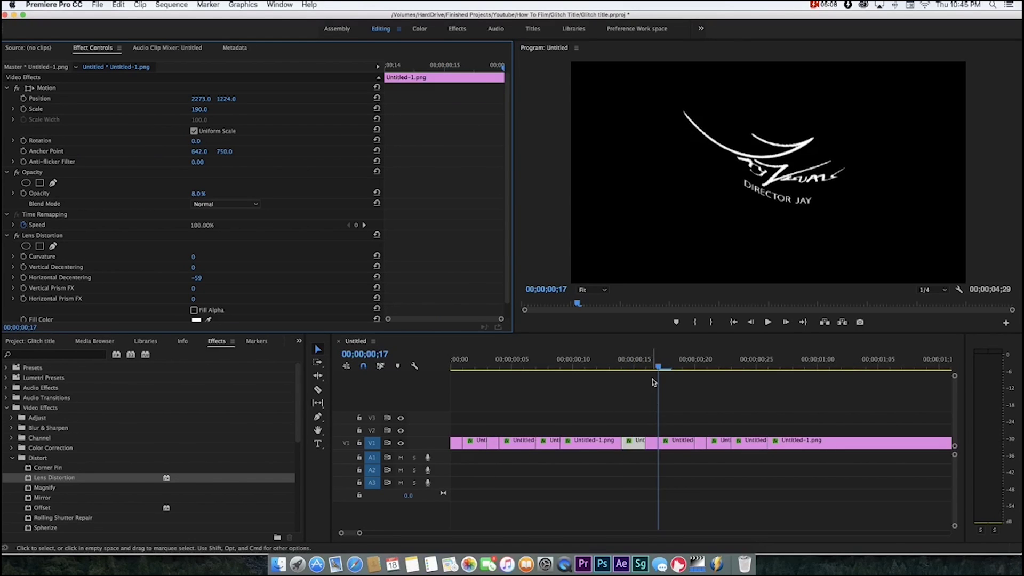
{"action": "left_click", "coordinate": [651, 442]}
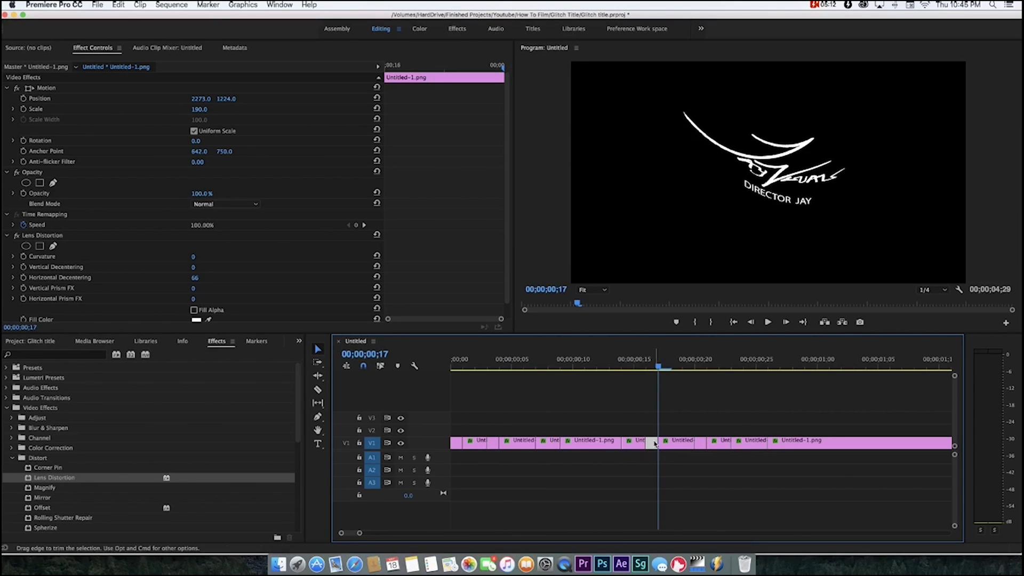
{"action": "key", "text": "Right"}
{"action": "key", "text": "Right"}
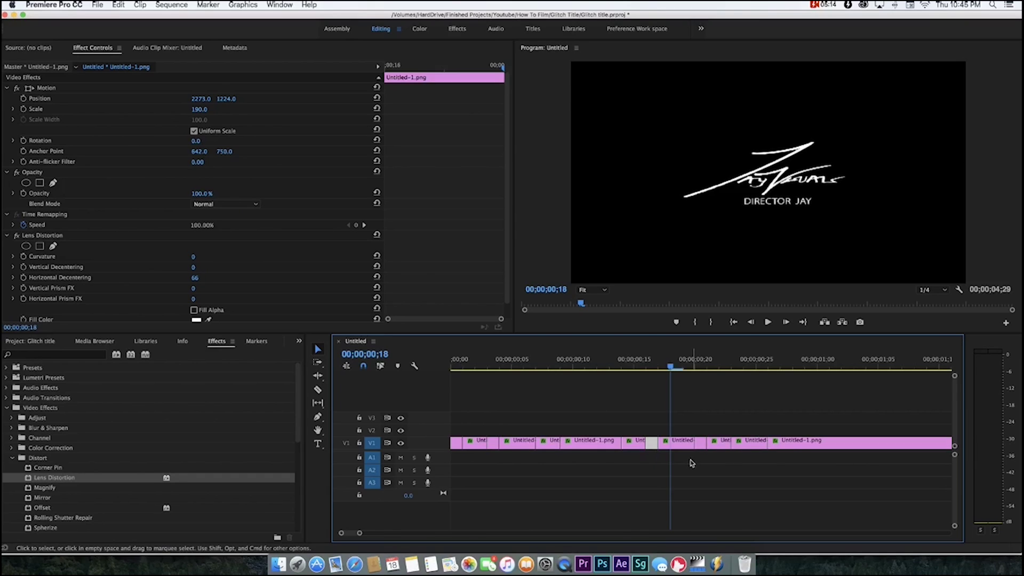
{"action": "left_click", "coordinate": [676, 445]}
{"action": "left_click_drag", "start_coordinate": [207, 193], "coordinate": [169, 193]}
Skip the one-frame slice at 00;00;00;20, and lower the opacity of the slice starting at 00;00;00;21 to 19%
{"action": "key", "text": "Right"}
{"action": "key", "text": "Right"}
{"action": "left_click", "coordinate": [696, 444]}
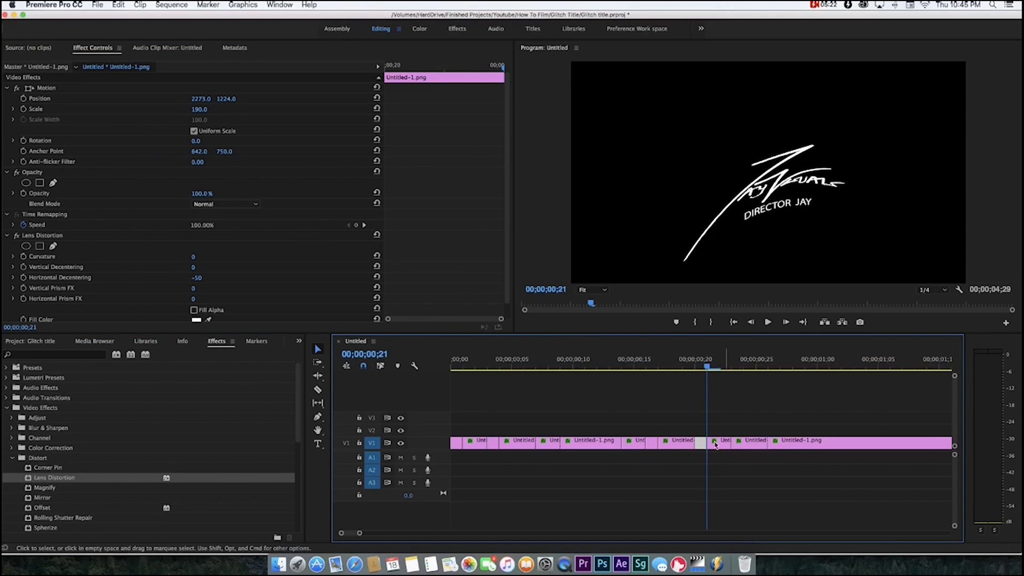
{"action": "key", "text": "Right"}
{"action": "left_click", "coordinate": [726, 444]}
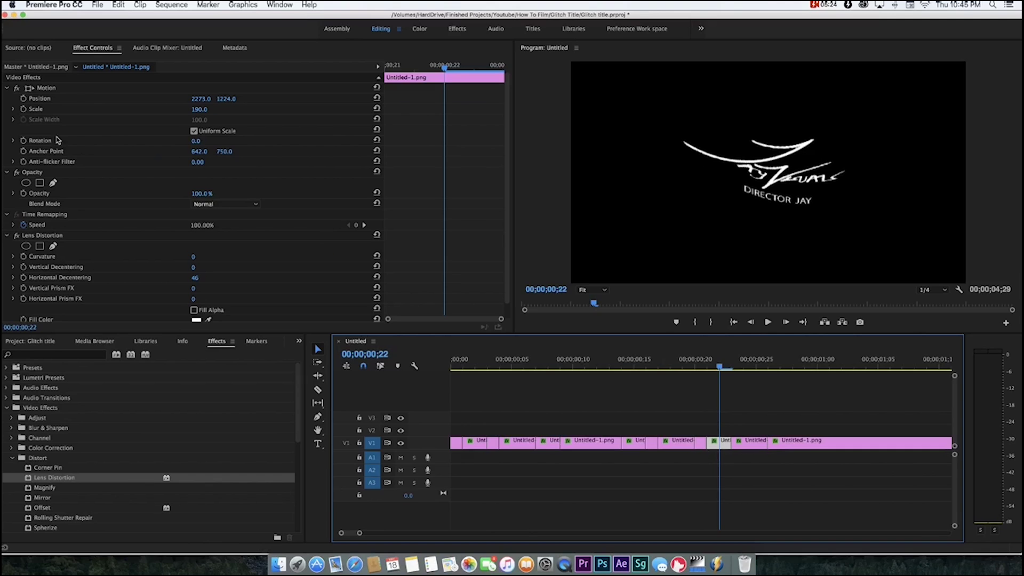
{"action": "left_click_drag", "start_coordinate": [199, 193], "coordinate": [155, 194]}
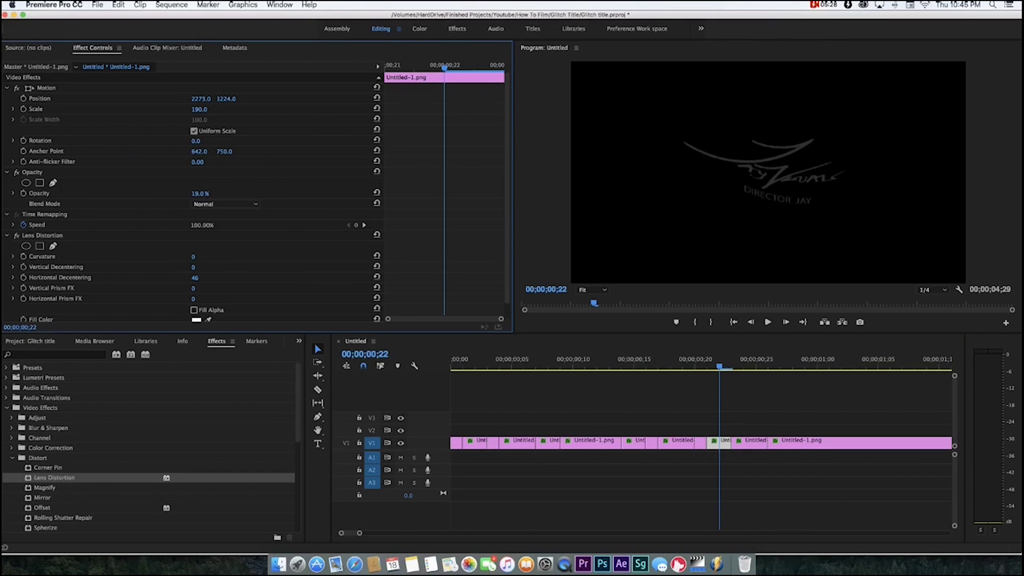
Lower the opacity of the last short slice, the one ending at 00;00;00;26, to 39%
{"action": "key", "text": "Right"}
{"action": "key", "text": "Right"}
{"action": "left_click", "coordinate": [754, 446]}
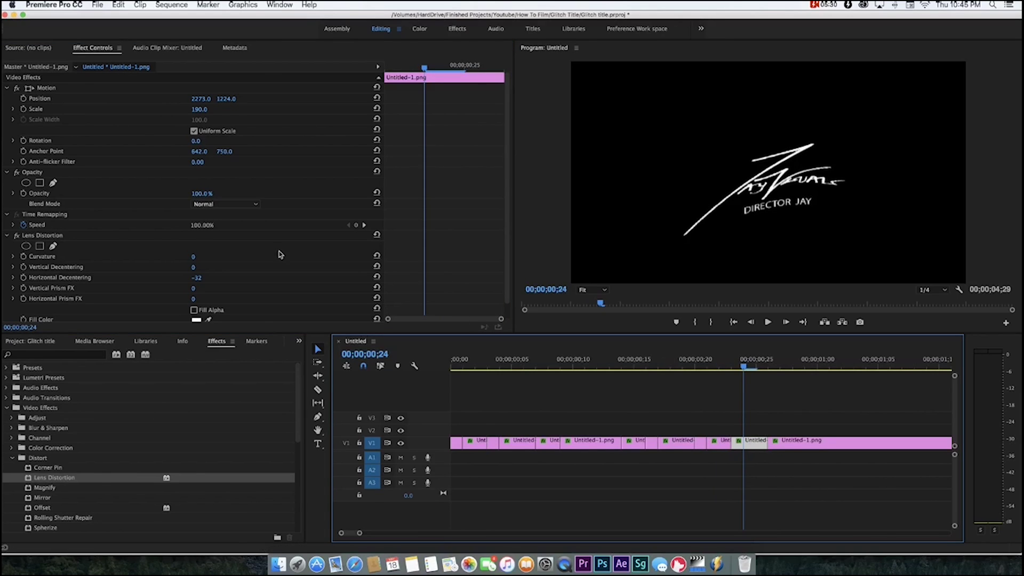
{"action": "left_click_drag", "start_coordinate": [205, 194], "coordinate": [178, 193]}
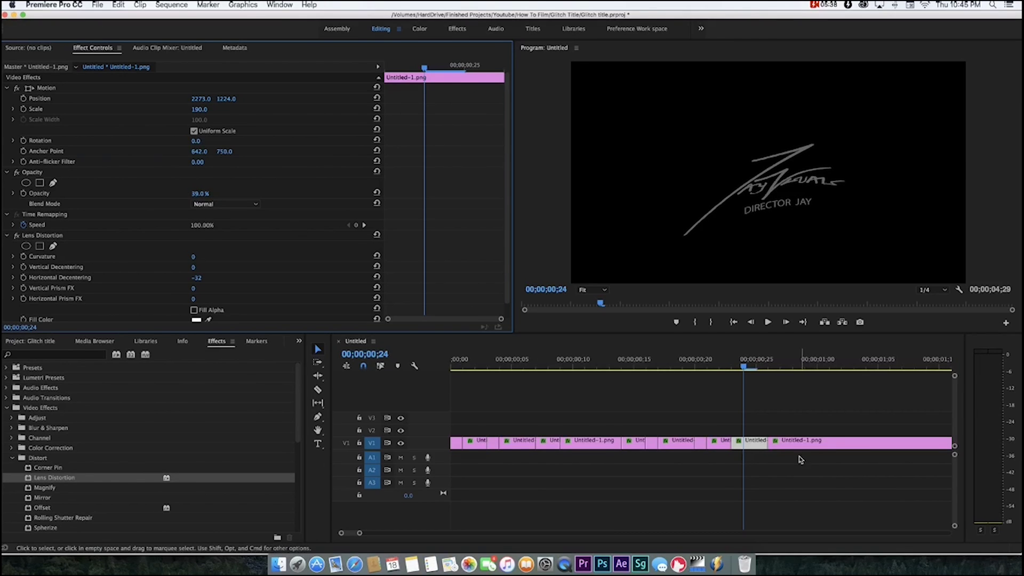
Preview the long final clip, and render the sequence's effects for smooth playback
{"action": "left_click", "coordinate": [780, 364]}
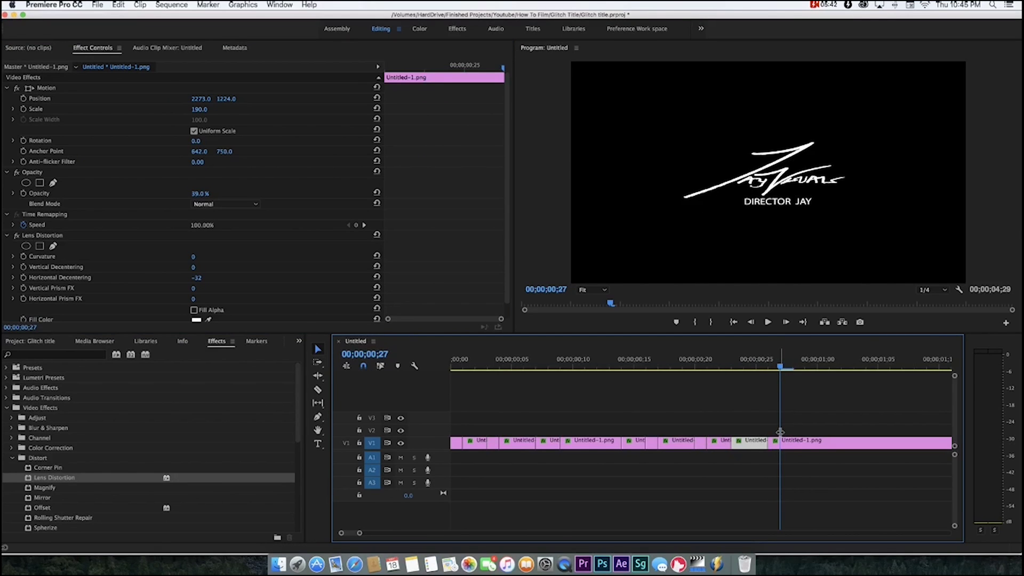
{"action": "key", "text": "space"}
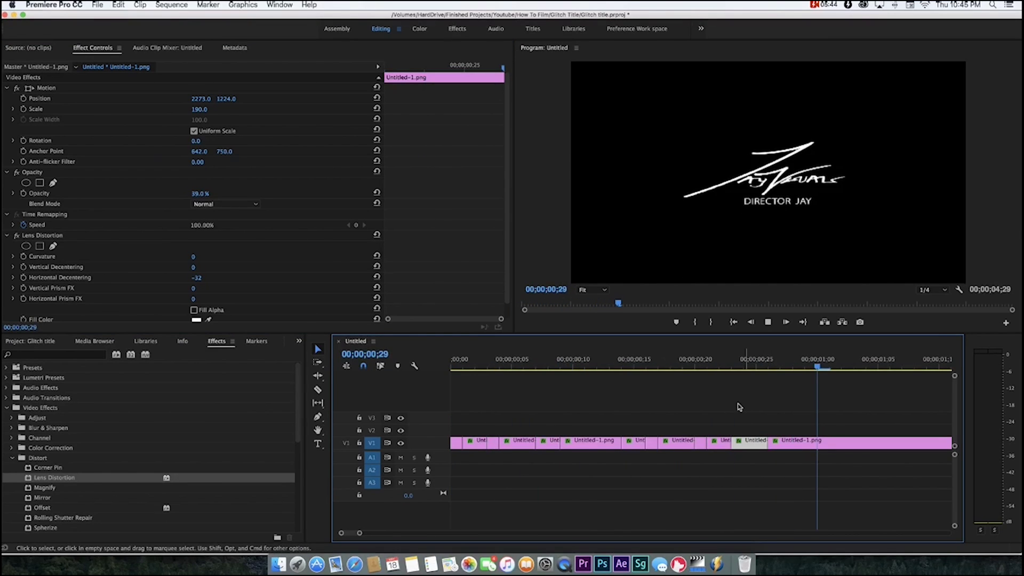
{"action": "key", "text": "space"}
{"action": "left_click_drag", "start_coordinate": [361, 535], "coordinate": [441, 533]}
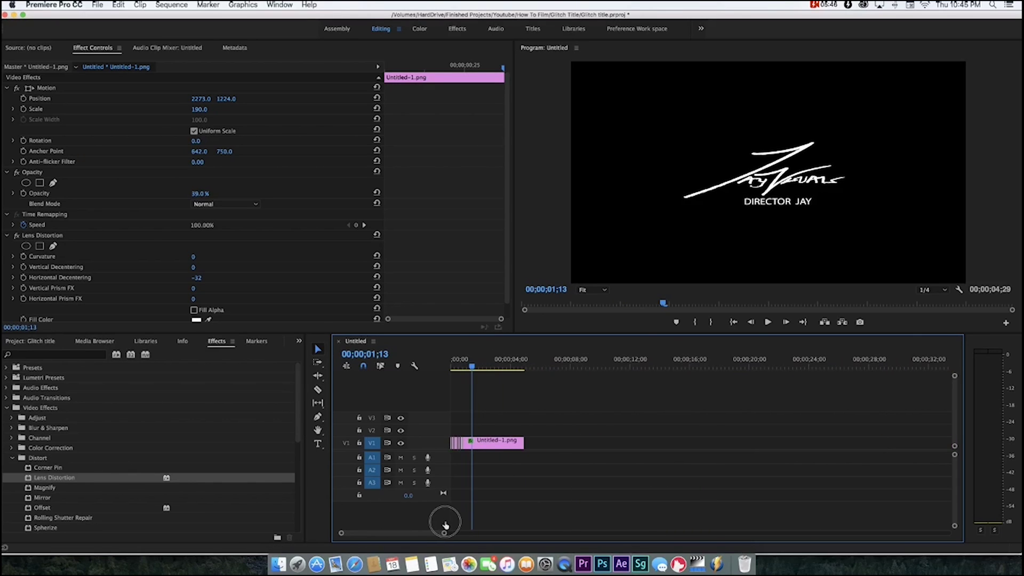
{"action": "key", "text": "Return"}
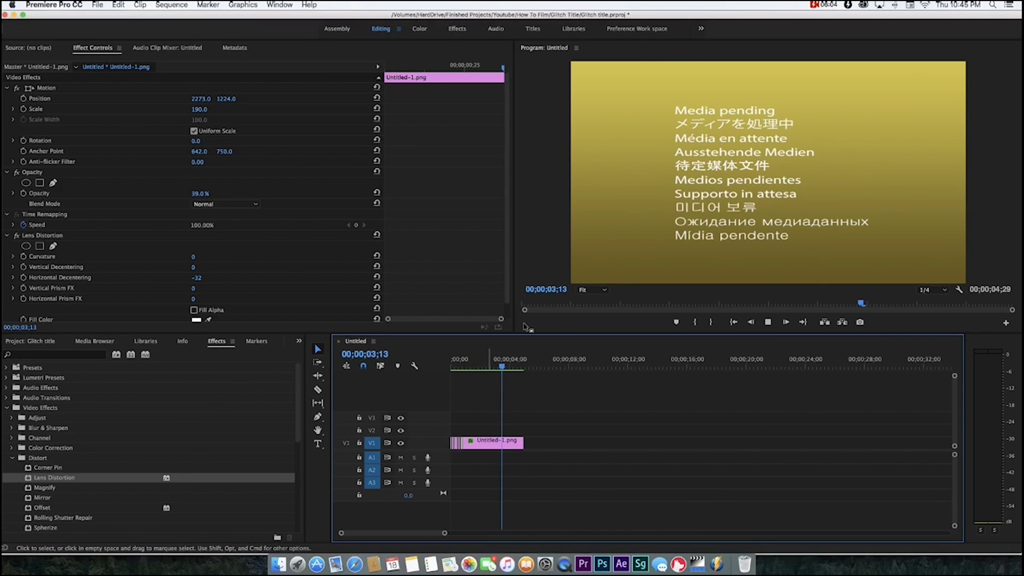
{"action": "left_click", "coordinate": [768, 322]}
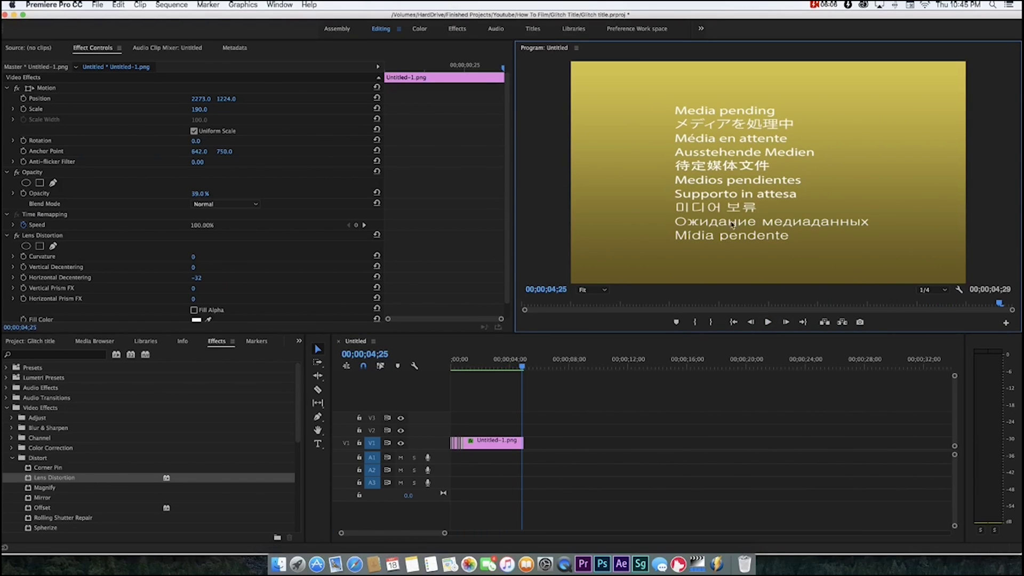
Move all the logo slices up to track V2, and turn off targeting for the video and audio tracks
{"action": "mouse_move", "coordinate": [560, 440]}
{"action": "left_mouse_down"}
{"action": "mouse_move", "coordinate": [442, 445]}
{"action": "mouse_move", "coordinate": [482, 446]}
{"action": "mouse_move", "coordinate": [482, 433]}
{"action": "left_mouse_up"}
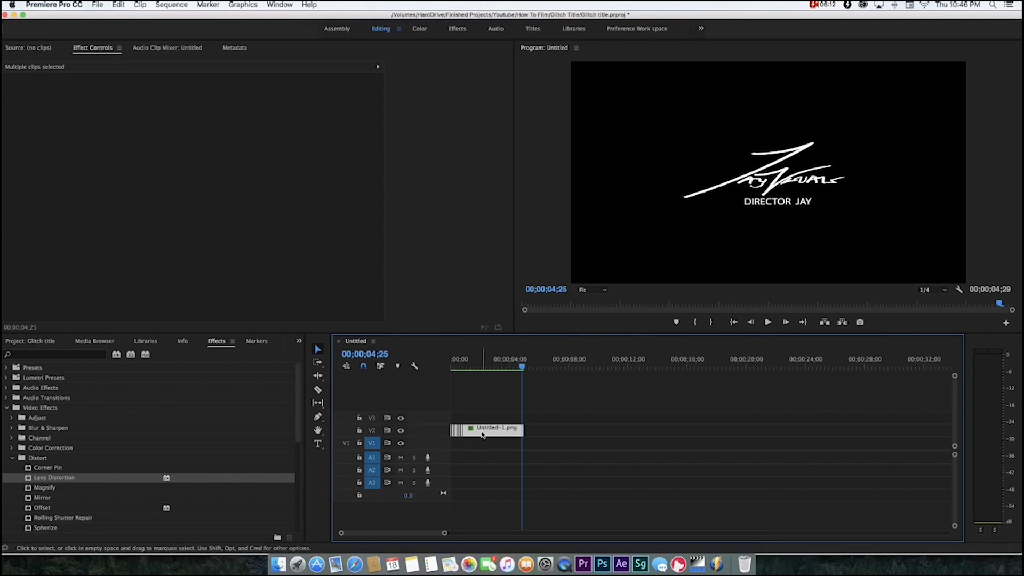
{"action": "left_click_drag", "start_coordinate": [464, 360], "coordinate": [382, 385]}
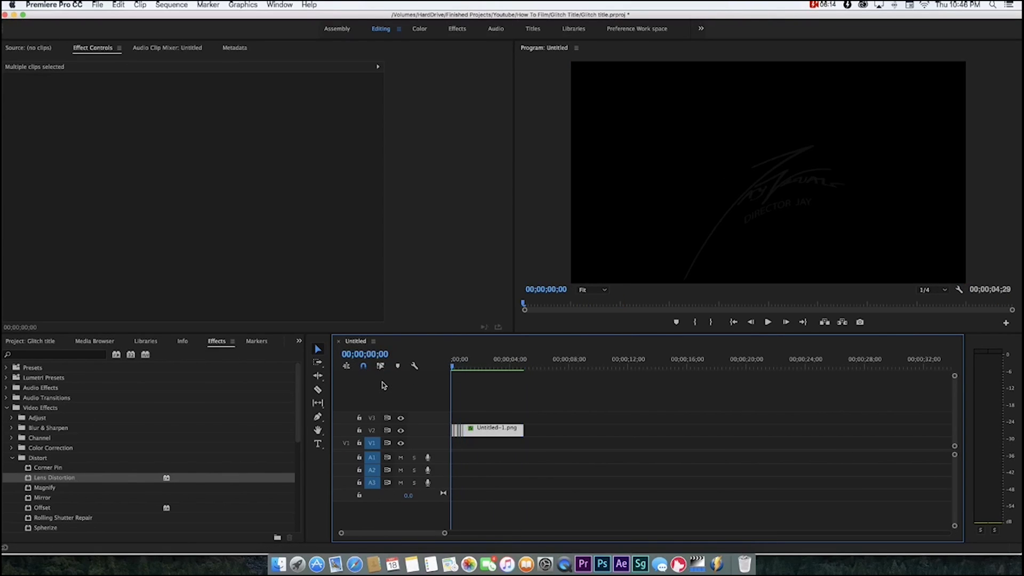
{"action": "left_click", "coordinate": [374, 431]}
{"action": "left_click", "coordinate": [376, 470]}
{"action": "left_click", "coordinate": [377, 480]}
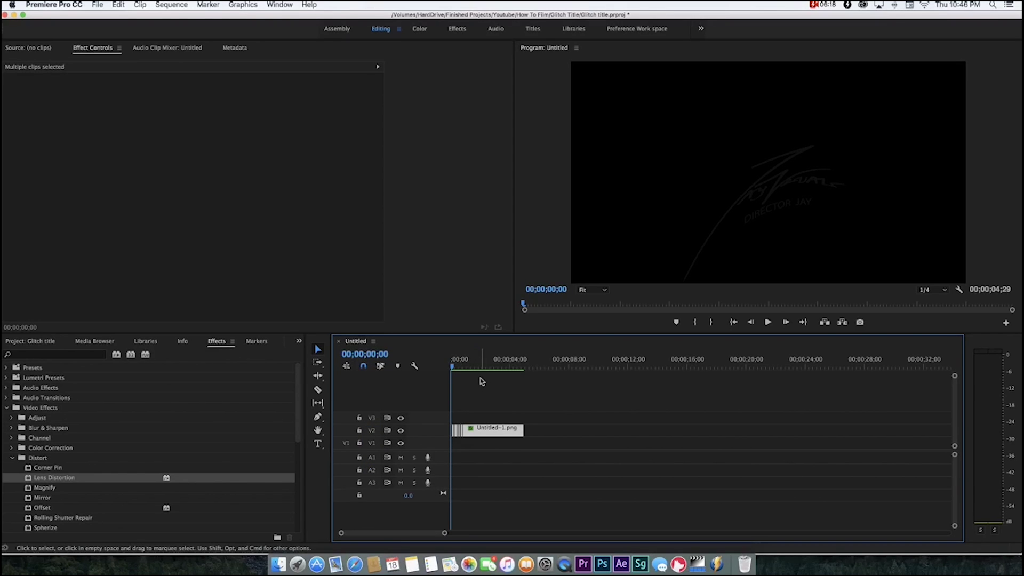
Play the sequence from the start twice to review the finished glitch effect
{"action": "key", "text": "space"}
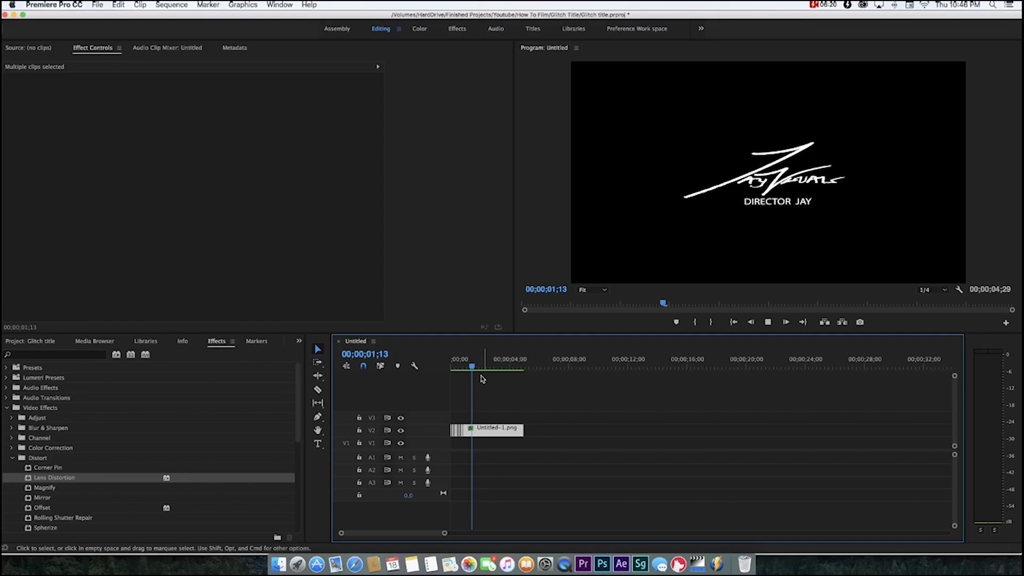
{"action": "left_click", "coordinate": [426, 378]}
{"action": "left_click_drag", "start_coordinate": [427, 377], "coordinate": [386, 369]}
{"action": "key", "text": "space"}
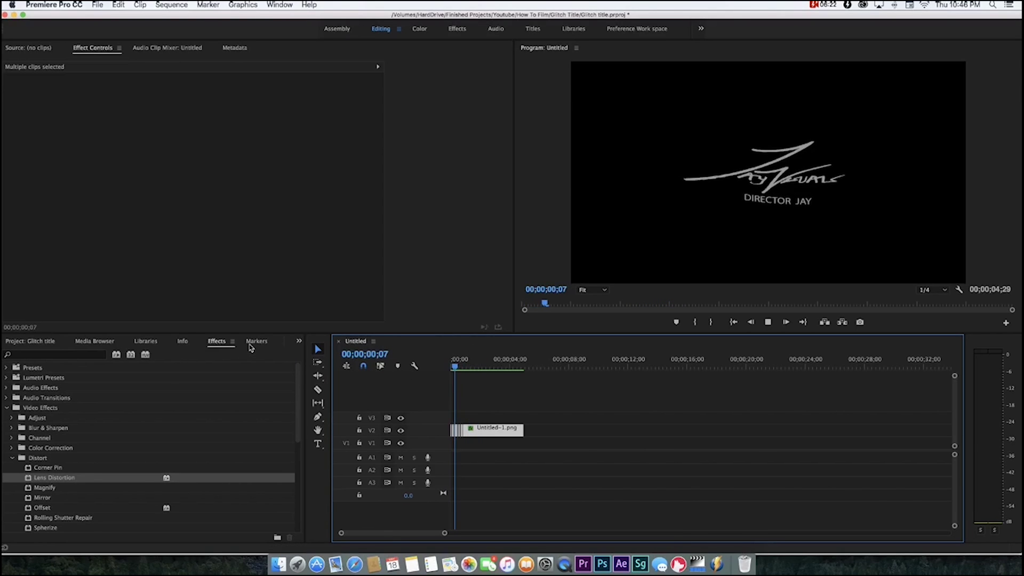
Place JayVisuals.mp4 on track V2 after the logo slices, and delete its audio
{"action": "left_click", "coordinate": [49, 342]}
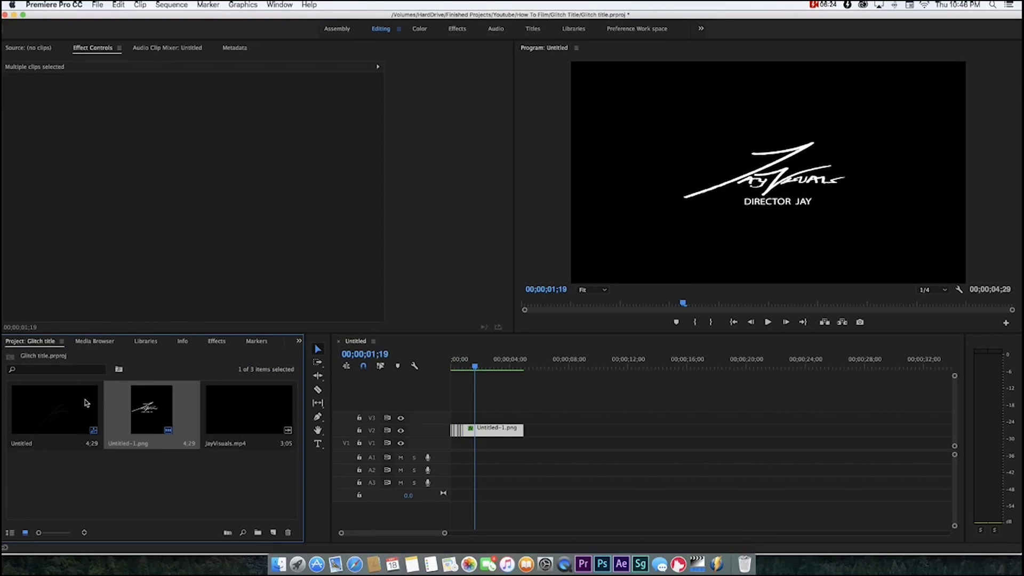
{"action": "left_click_drag", "start_coordinate": [233, 416], "coordinate": [570, 471]}
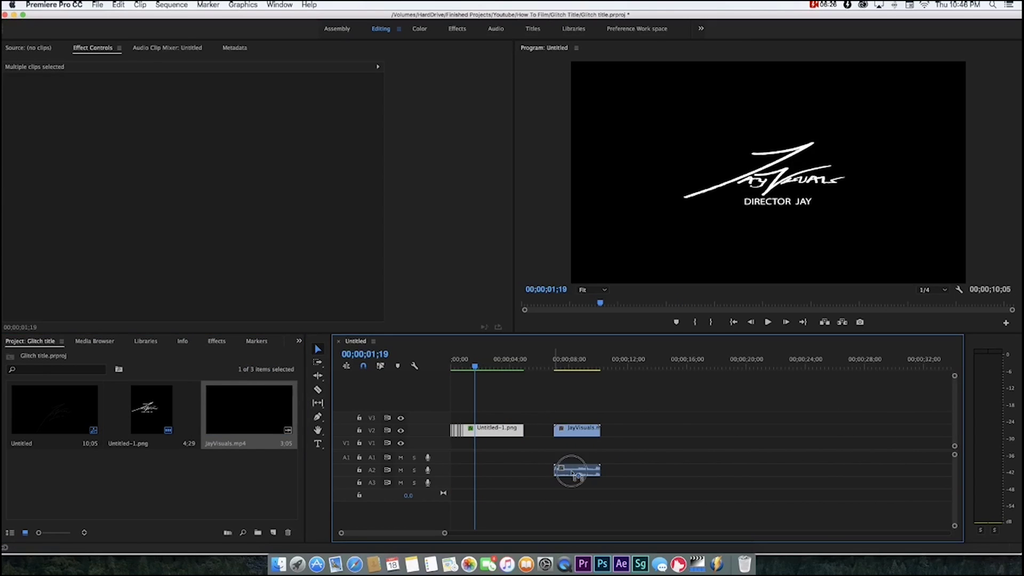
{"action": "key", "text": "Delete"}
Play the JayVisuals.mp4 clip and the sliced logo from the start to compare the two glitch effects
{"action": "left_click", "coordinate": [535, 364]}
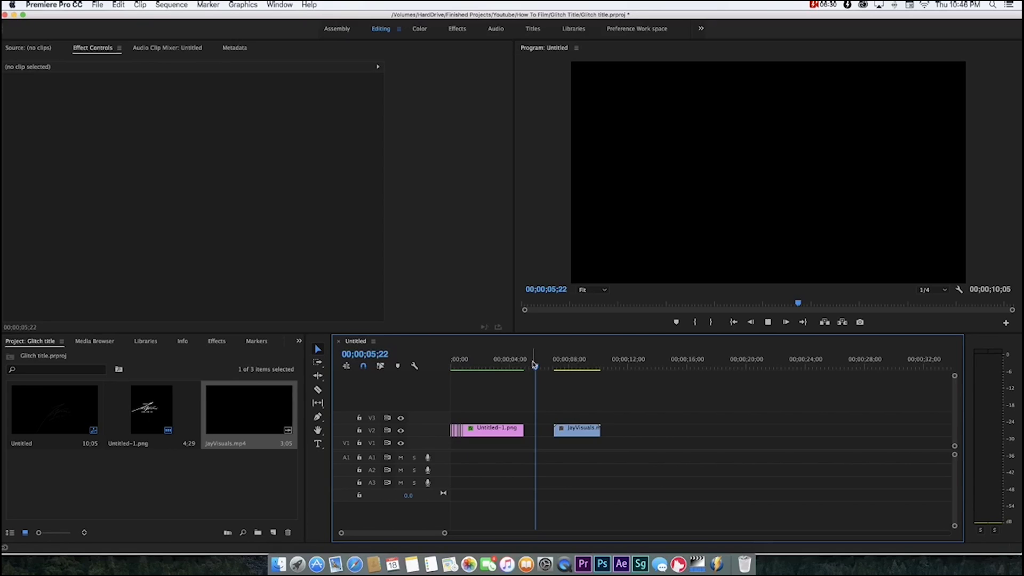
{"action": "key", "text": "space"}
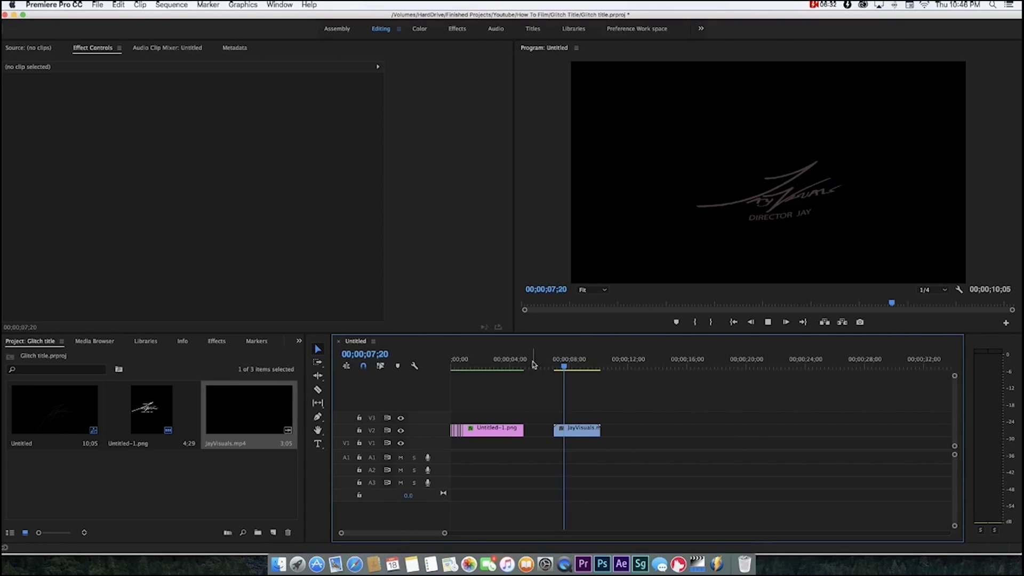
{"action": "key", "text": "Home"}
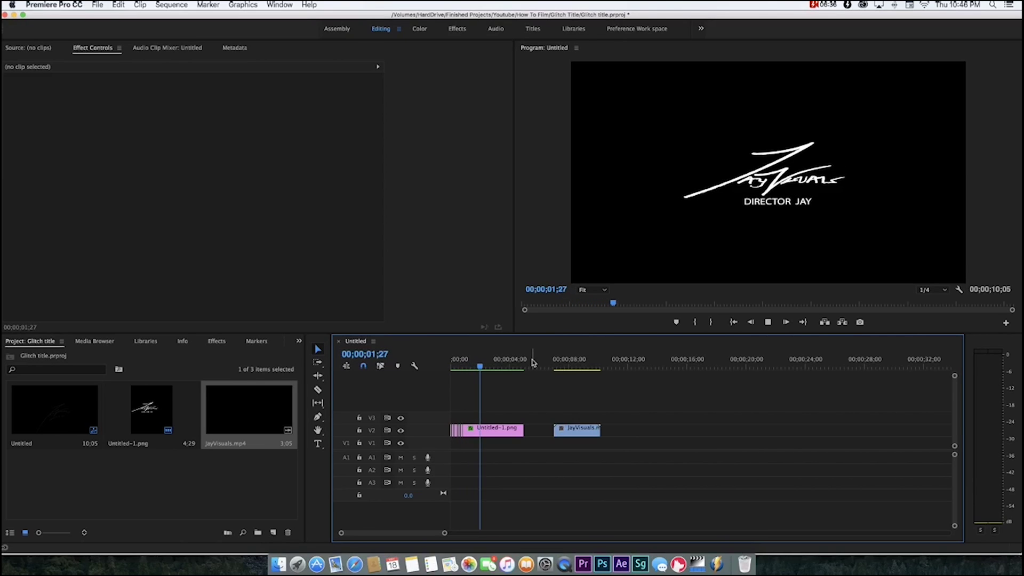
{"action": "left_click", "coordinate": [542, 364]}
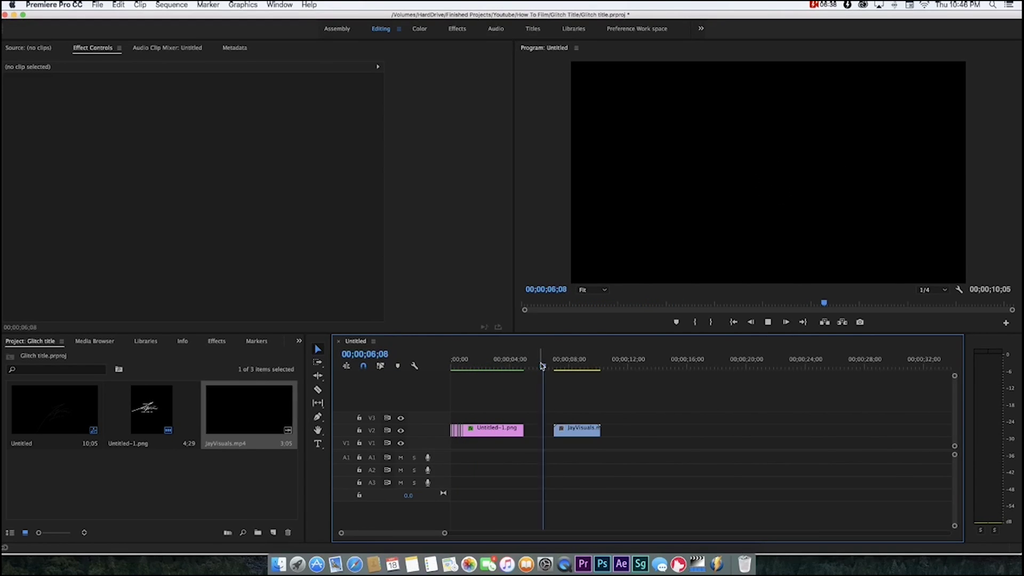
Switch to the Color workspace and set Temperature to -100 and Tint to 100 on the logo slice at 00;00;00;11
{"action": "key", "text": "space"}
{"action": "left_click", "coordinate": [458, 363]}
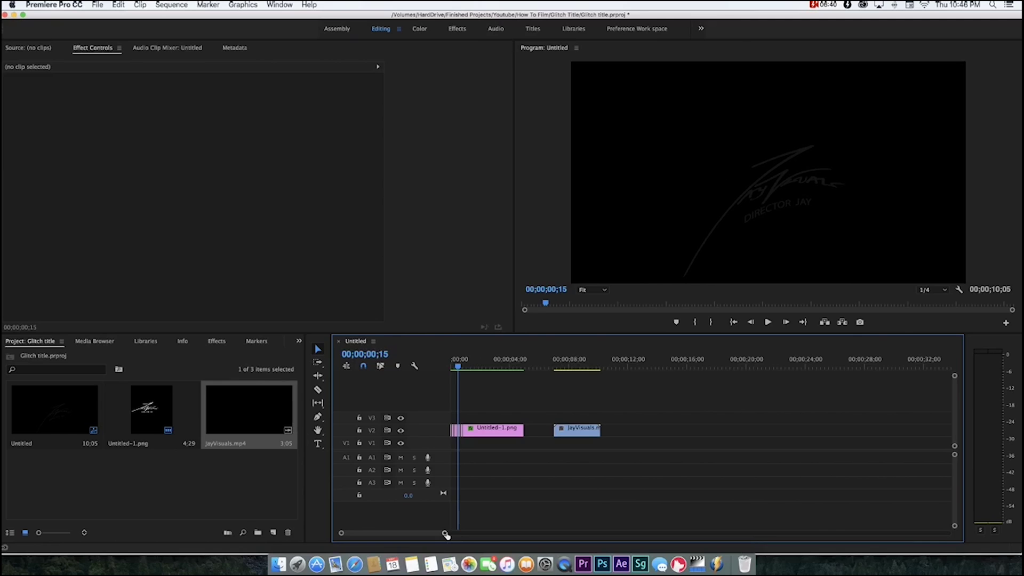
{"action": "left_click_drag", "start_coordinate": [446, 534], "coordinate": [373, 533]}
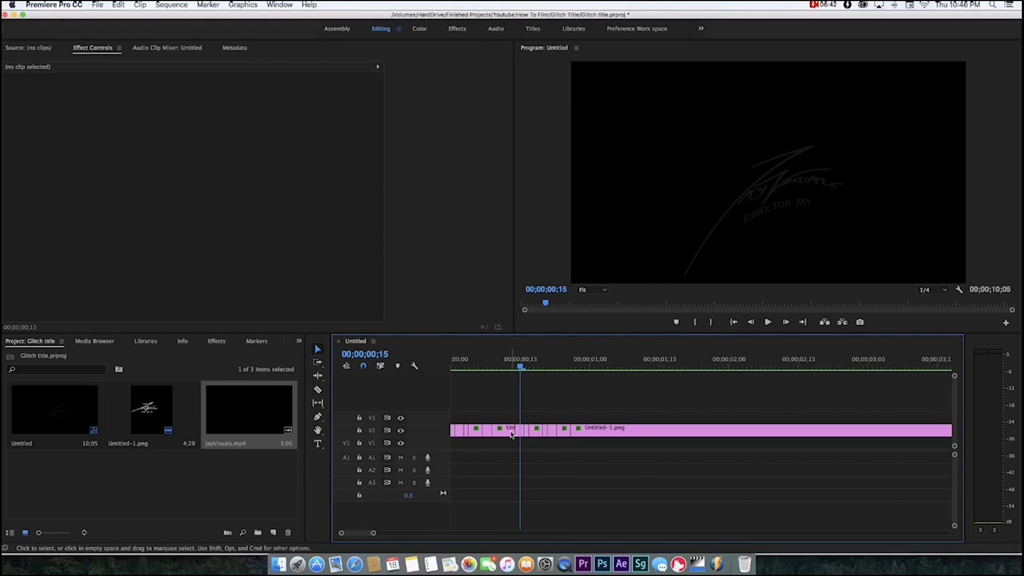
{"action": "left_click", "coordinate": [511, 434]}
{"action": "left_click", "coordinate": [502, 366]}
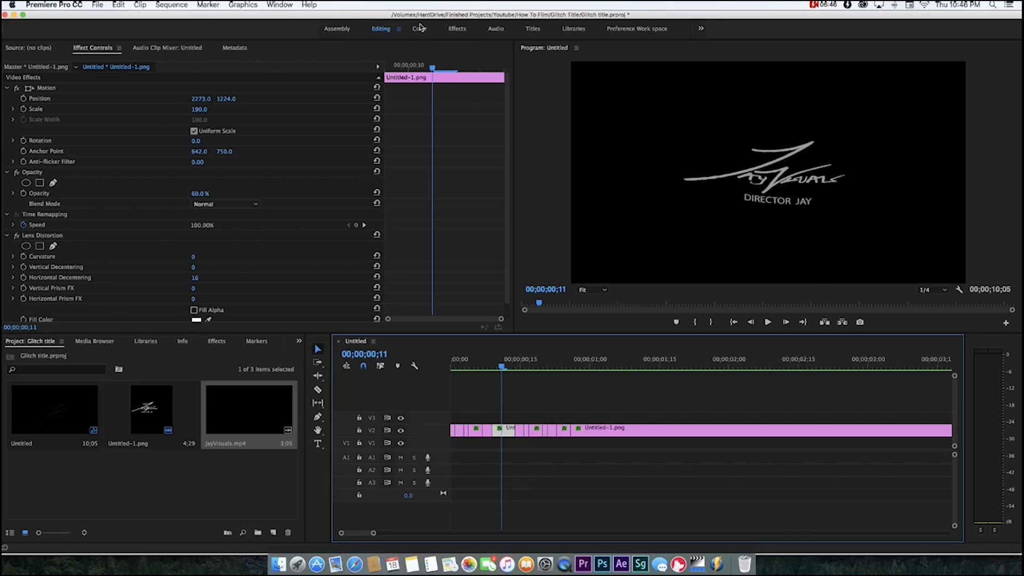
{"action": "left_click", "coordinate": [420, 28]}
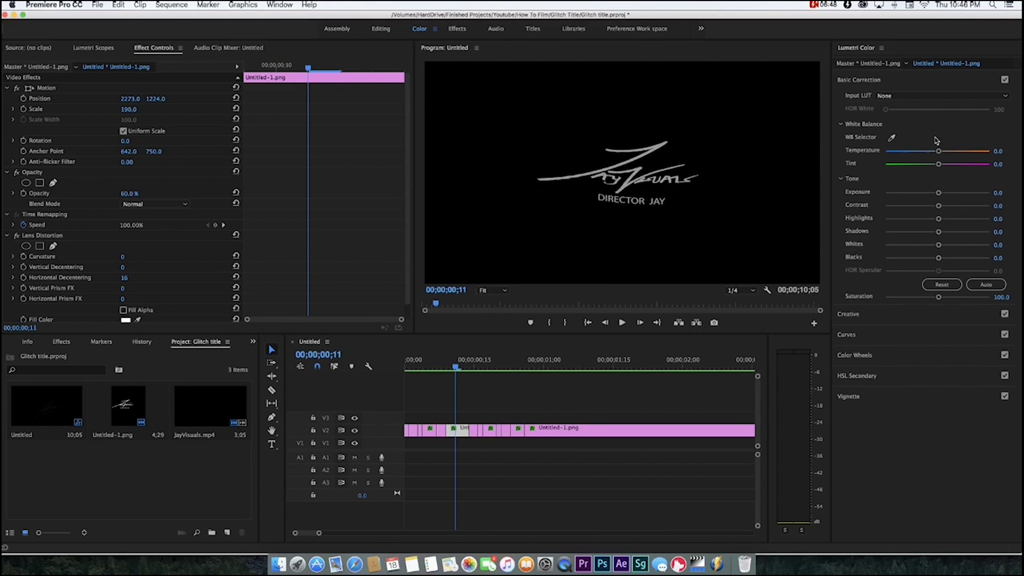
{"action": "left_click_drag", "start_coordinate": [939, 151], "coordinate": [880, 159]}
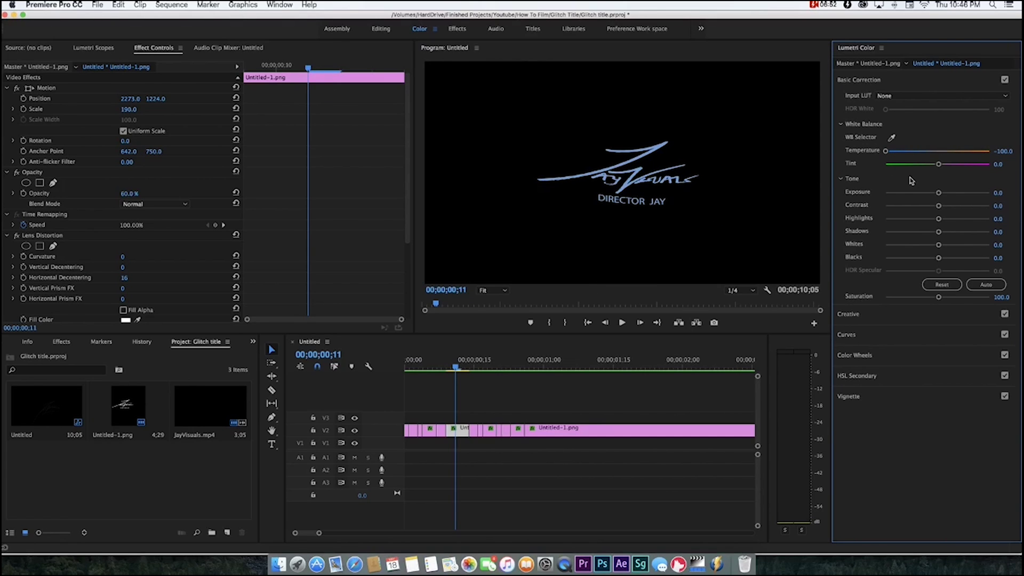
{"action": "left_click_drag", "start_coordinate": [939, 164], "coordinate": [1006, 166]}
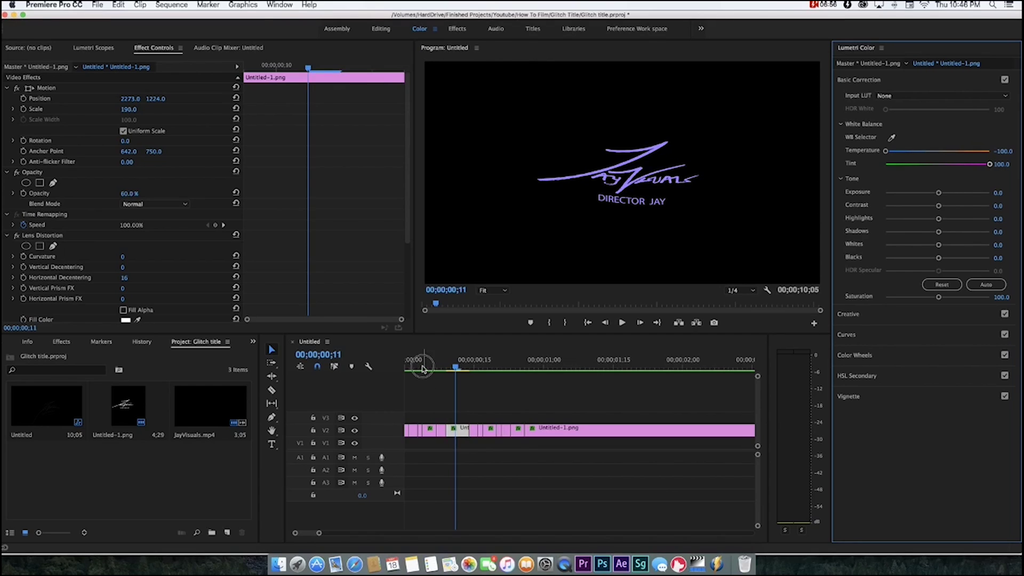
Set Tint to 100 on the slice at 00;00;00;04 and Temperature to -100 on the slice just before 00;00;00;20
{"action": "left_click", "coordinate": [422, 368]}
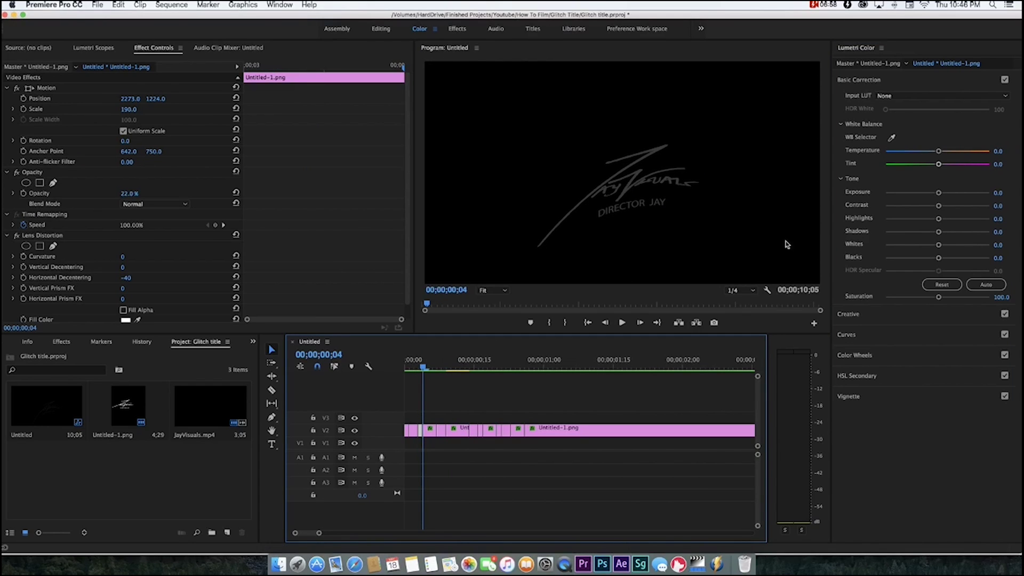
{"action": "left_click_drag", "start_coordinate": [938, 166], "coordinate": [1007, 166]}
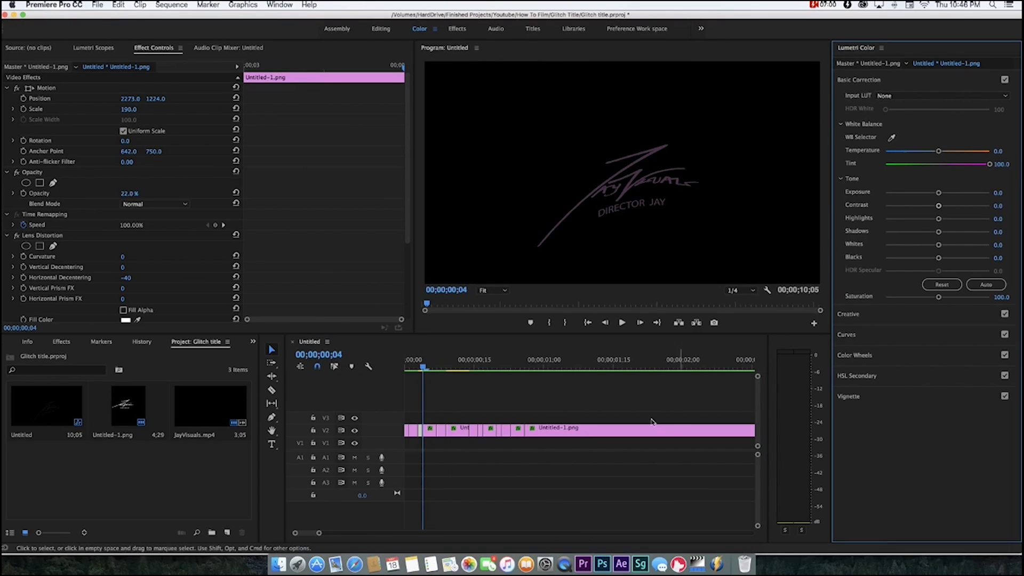
{"action": "left_click_drag", "start_coordinate": [487, 368], "coordinate": [499, 371]}
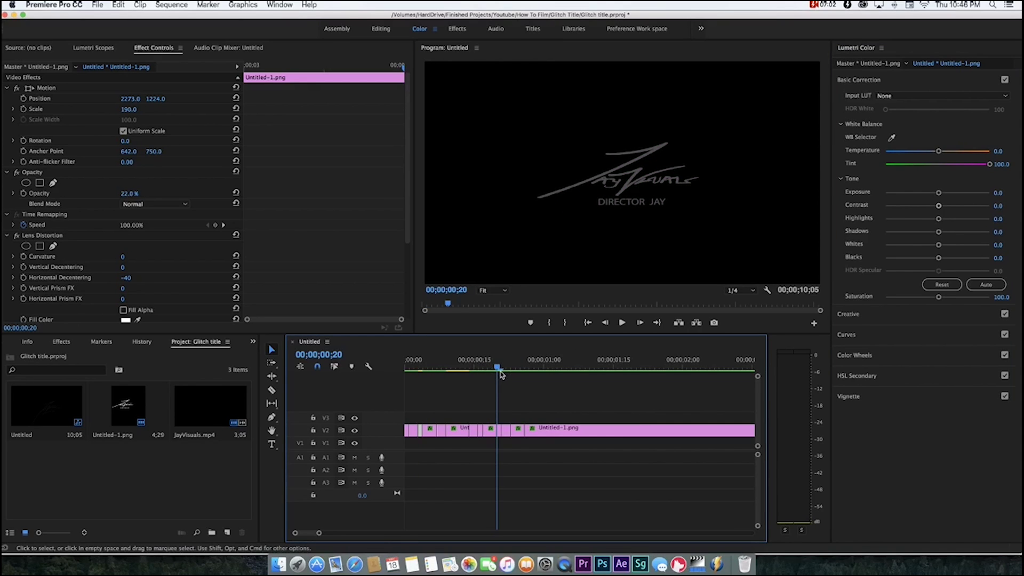
{"action": "left_click", "coordinate": [491, 433]}
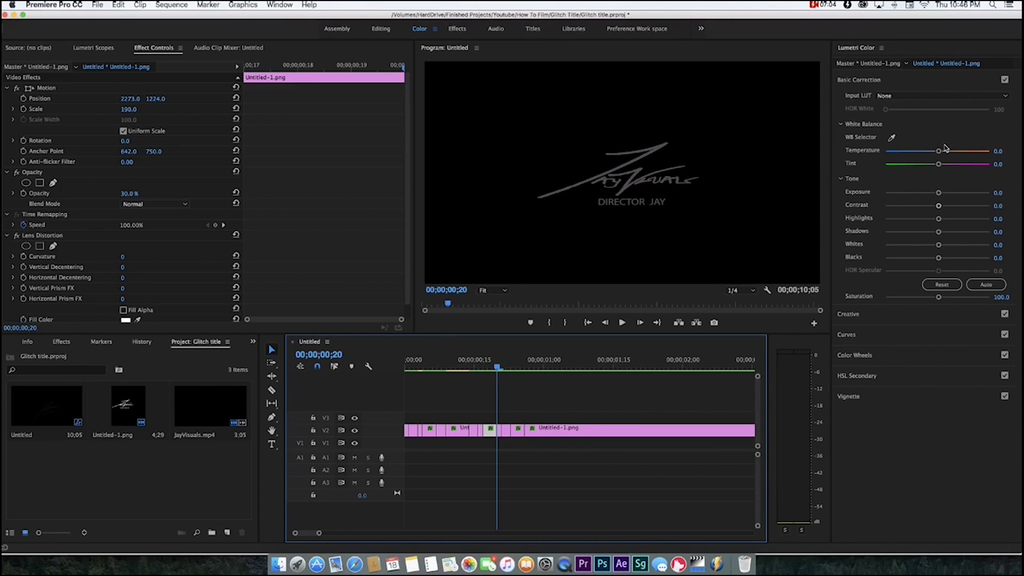
{"action": "left_click_drag", "start_coordinate": [918, 156], "coordinate": [855, 170]}
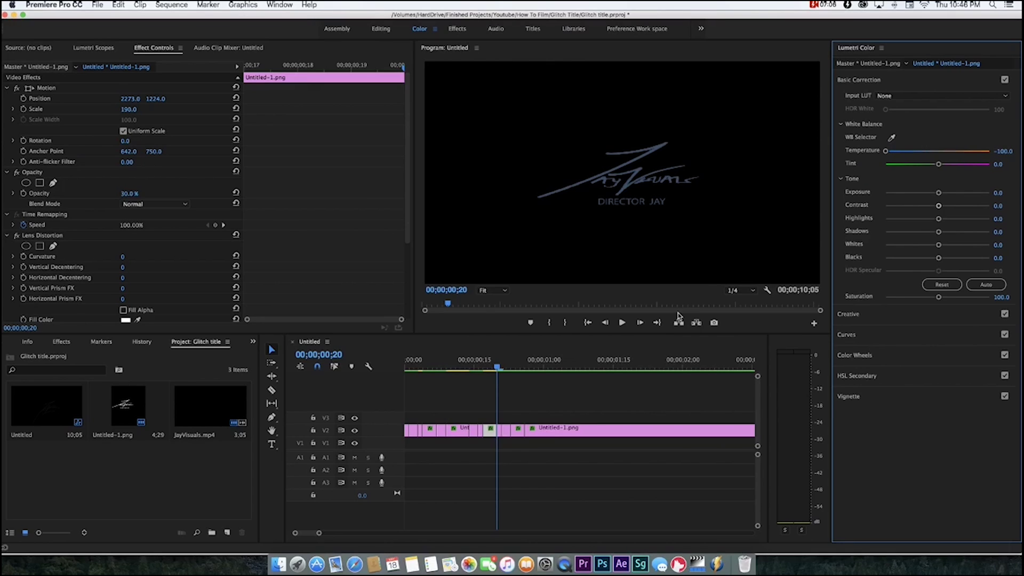
Play the tinted logo slices and examine them frame by frame from 00;00;00;04 to 00;00;00;16
{"action": "key", "text": "space"}
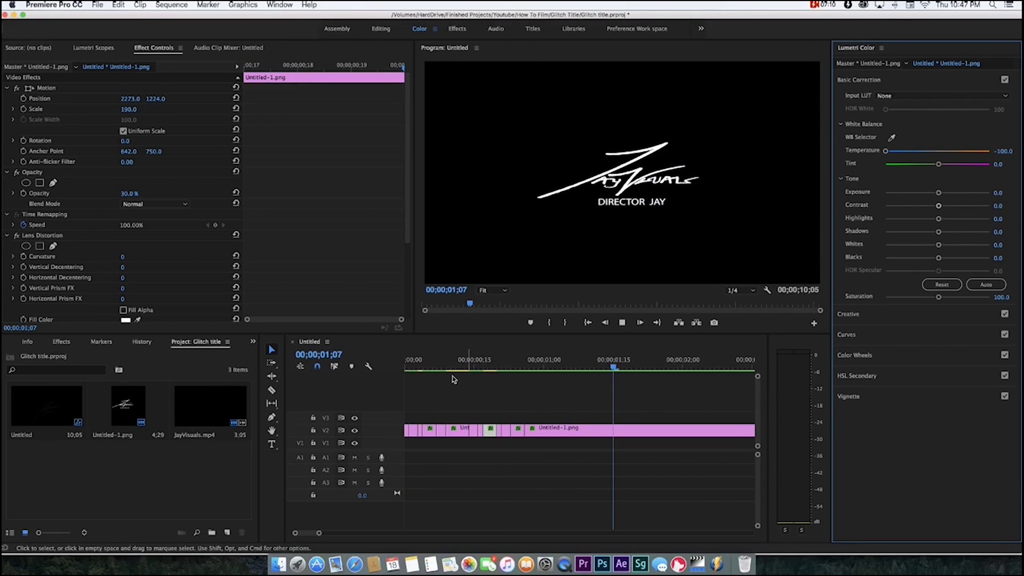
{"action": "left_click", "coordinate": [419, 366]}
{"action": "left_click_drag", "start_coordinate": [420, 364], "coordinate": [424, 361]}
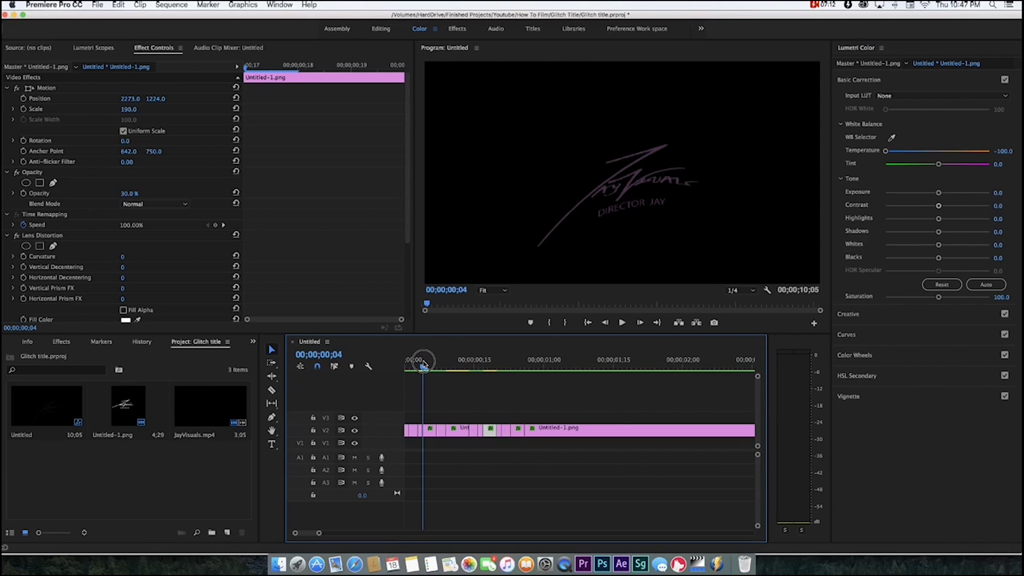
{"action": "key", "text": "Right"}
{"action": "key", "text": "Right"}
{"action": "key", "text": "Right"}
{"action": "key", "text": "Right"}
{"action": "key", "text": "Right"}
{"action": "key", "text": "Right"}
{"action": "key", "text": "Right"}
{"action": "key", "text": "Right"}
{"action": "key", "text": "Right"}
{"action": "key", "text": "Right"}
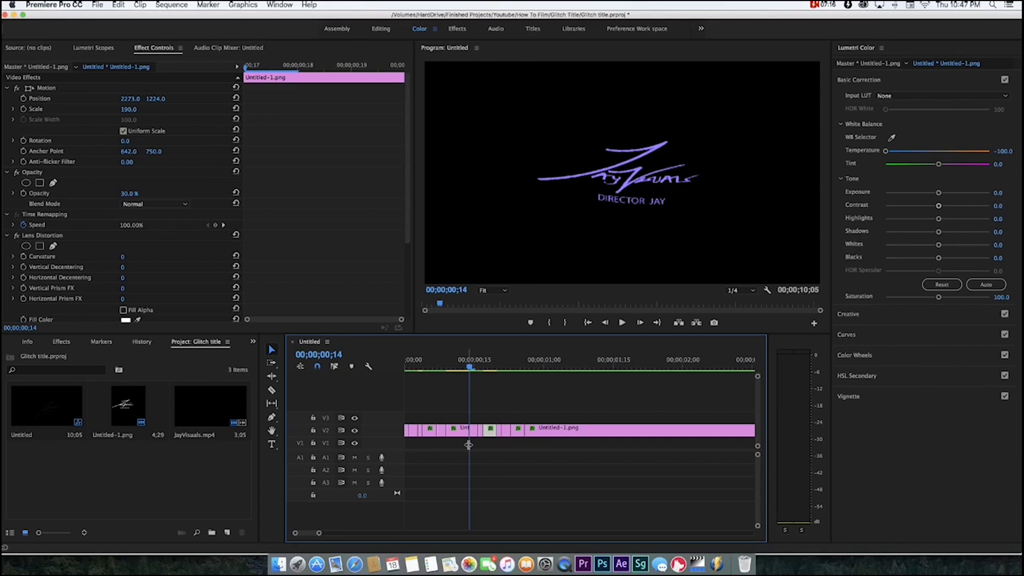
{"action": "key", "text": "Right"}
{"action": "key", "text": "Left"}
{"action": "key", "text": "Right"}
{"action": "key", "text": "Right"}
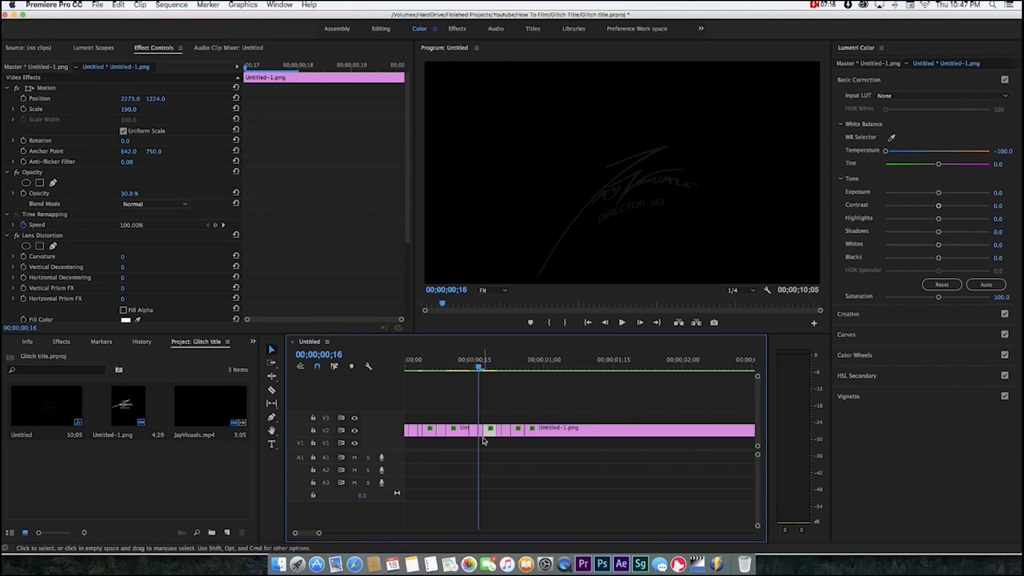
Reset Temperature and Tint to 0 on the logo slice at 00;00;00;11
{"action": "key", "text": "Left"}
{"action": "key", "text": "Left"}
{"action": "key", "text": "Left"}
{"action": "key", "text": "Left"}
{"action": "key", "text": "Left"}
{"action": "left_click", "coordinate": [464, 433]}
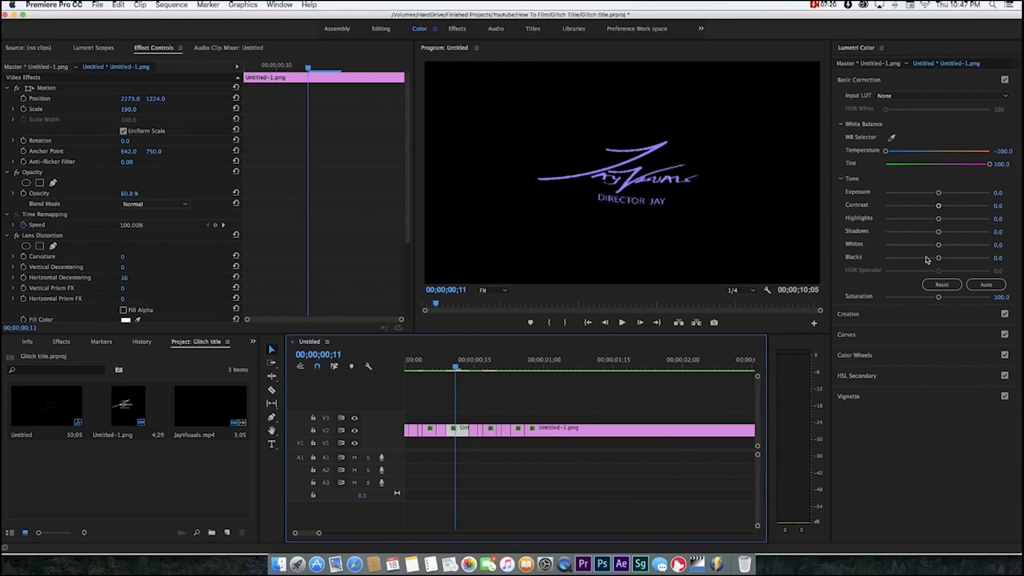
{"action": "left_click", "coordinate": [941, 152]}
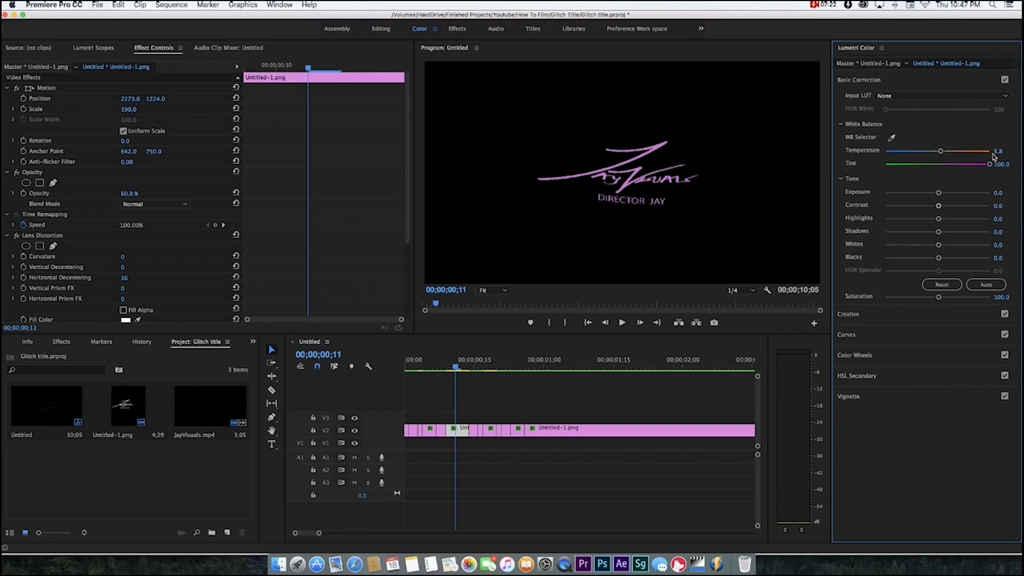
{"action": "left_click", "coordinate": [1003, 151]}
{"action": "type", "text": "0"}
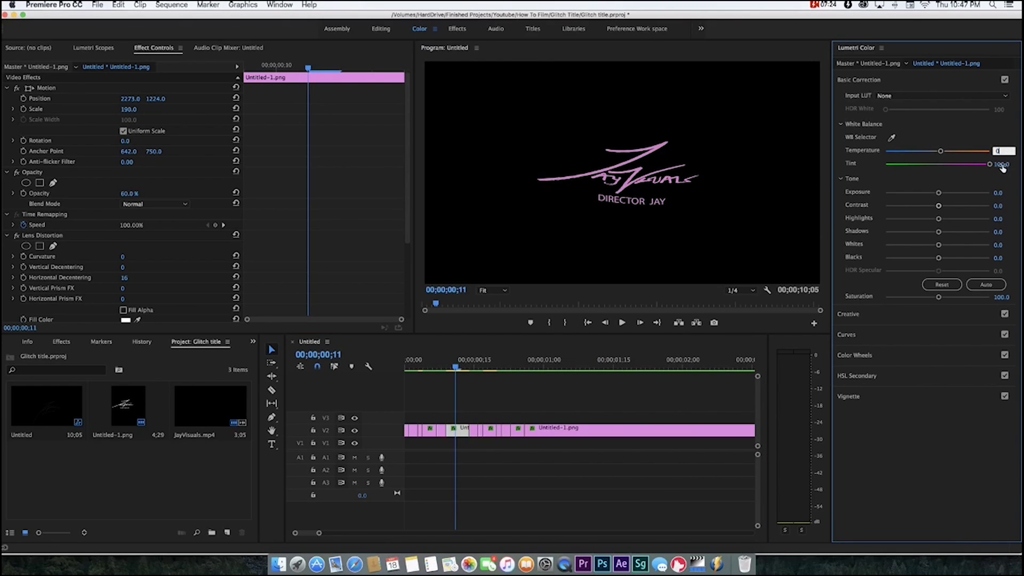
{"action": "left_click", "coordinate": [1001, 165]}
{"action": "type", "text": "0"}
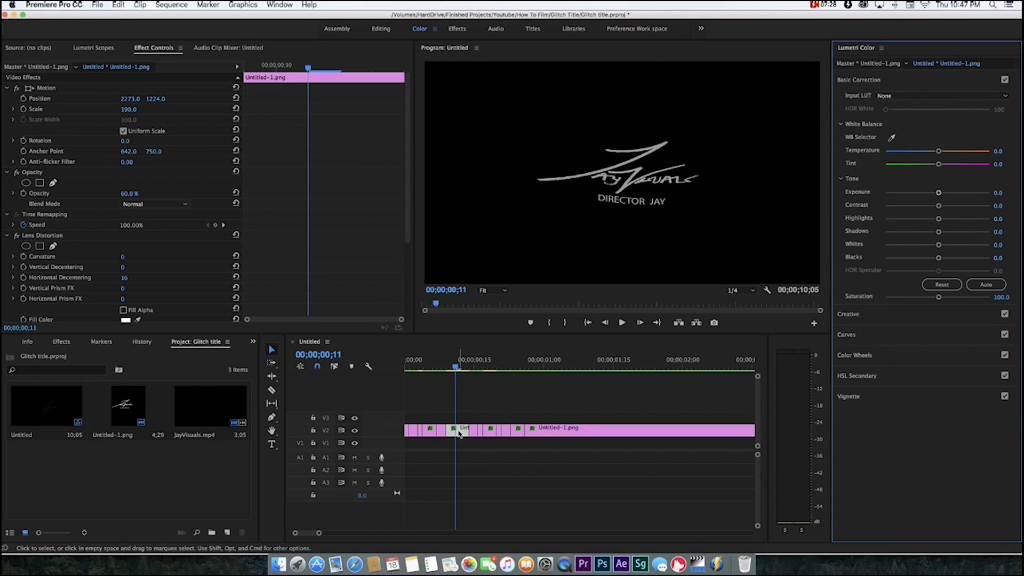
Set Temperature to -38.5 and Tint to 51.9 on the slice at 00;00;00;08, and play the sequence to check it
{"action": "left_click", "coordinate": [441, 368]}
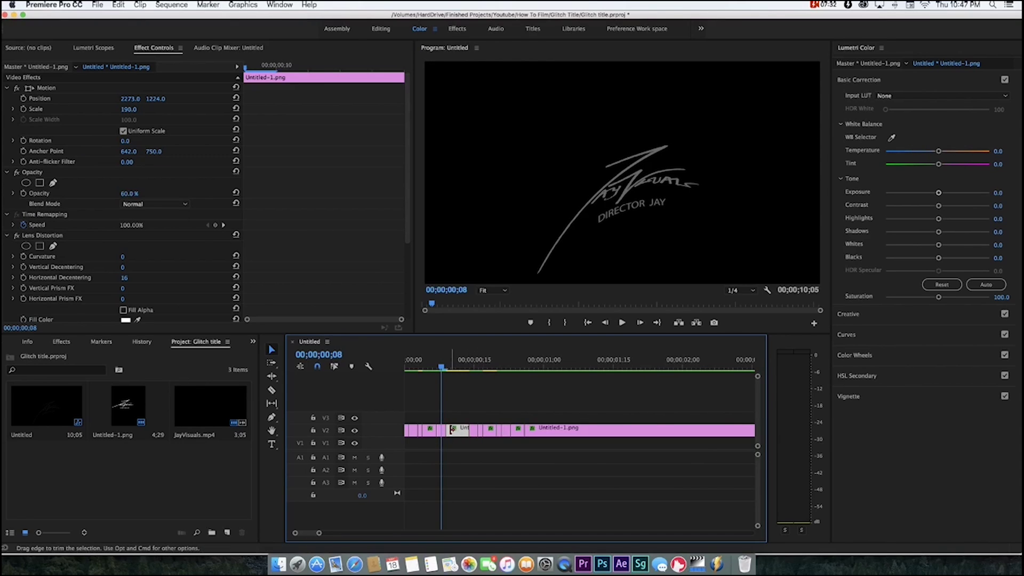
{"action": "left_click", "coordinate": [442, 430]}
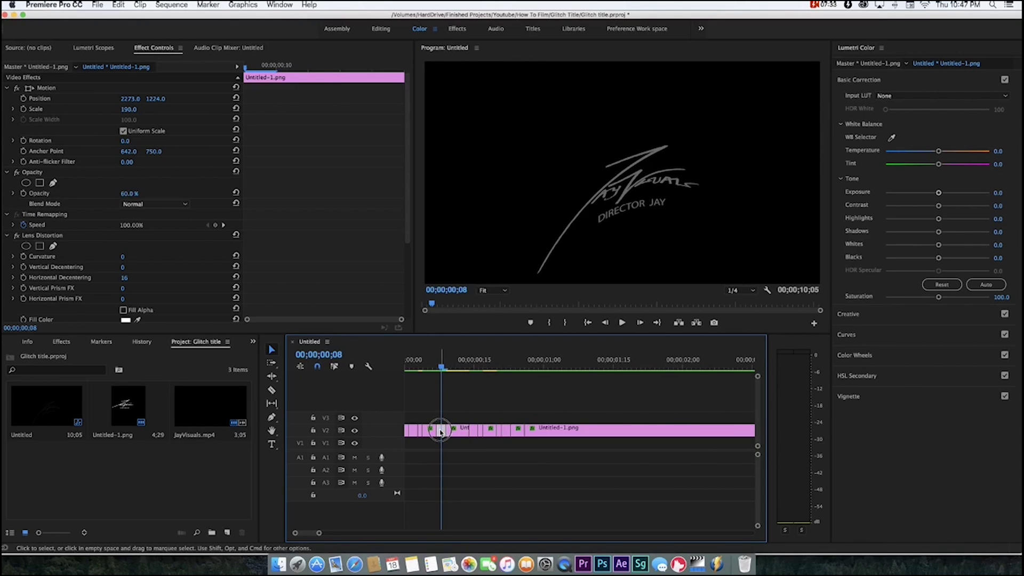
{"action": "left_click", "coordinate": [923, 151]}
{"action": "left_click_drag", "start_coordinate": [939, 151], "coordinate": [963, 165]}
{"action": "key", "text": "Return"}
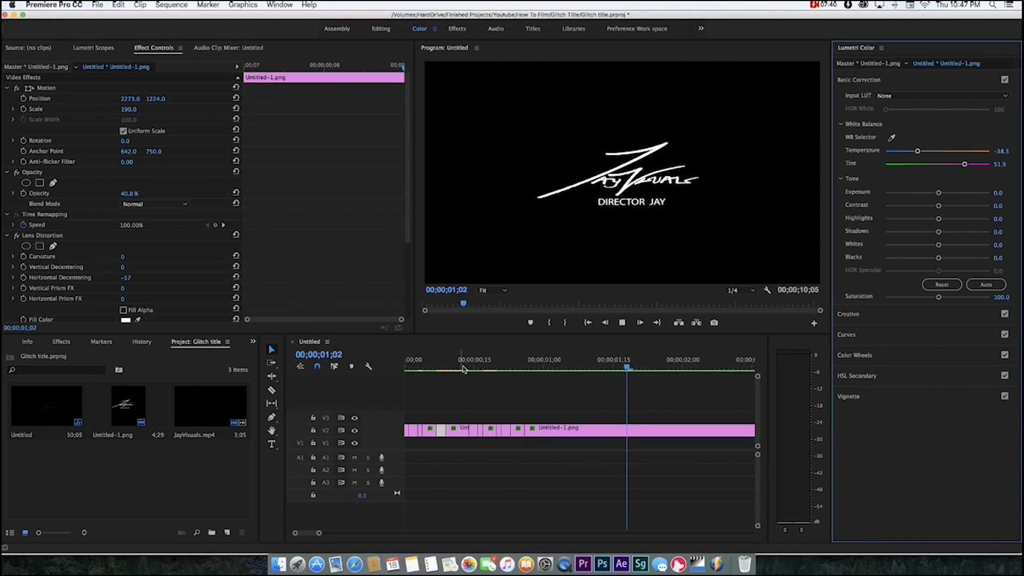
{"action": "key", "text": "Home"}
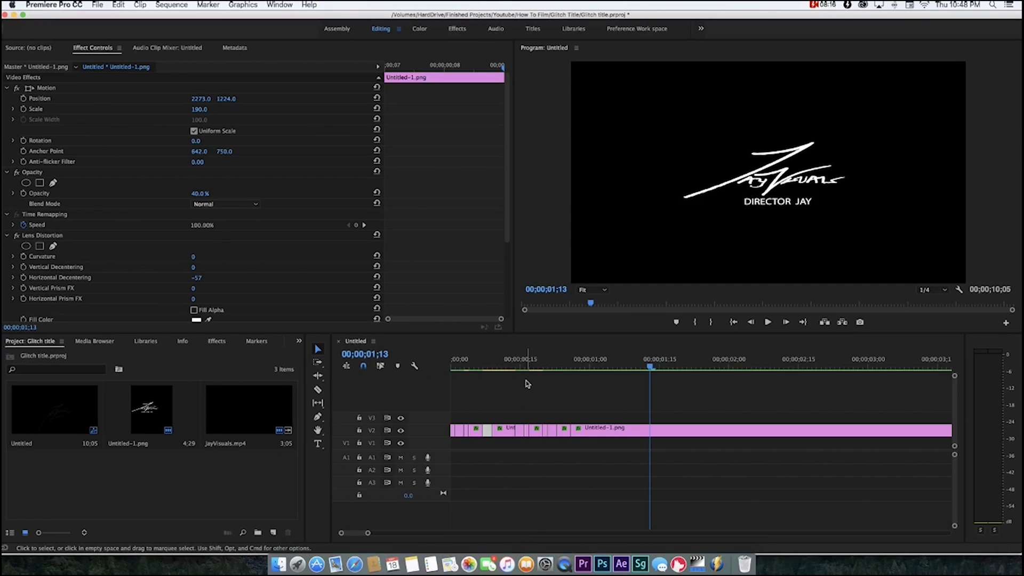